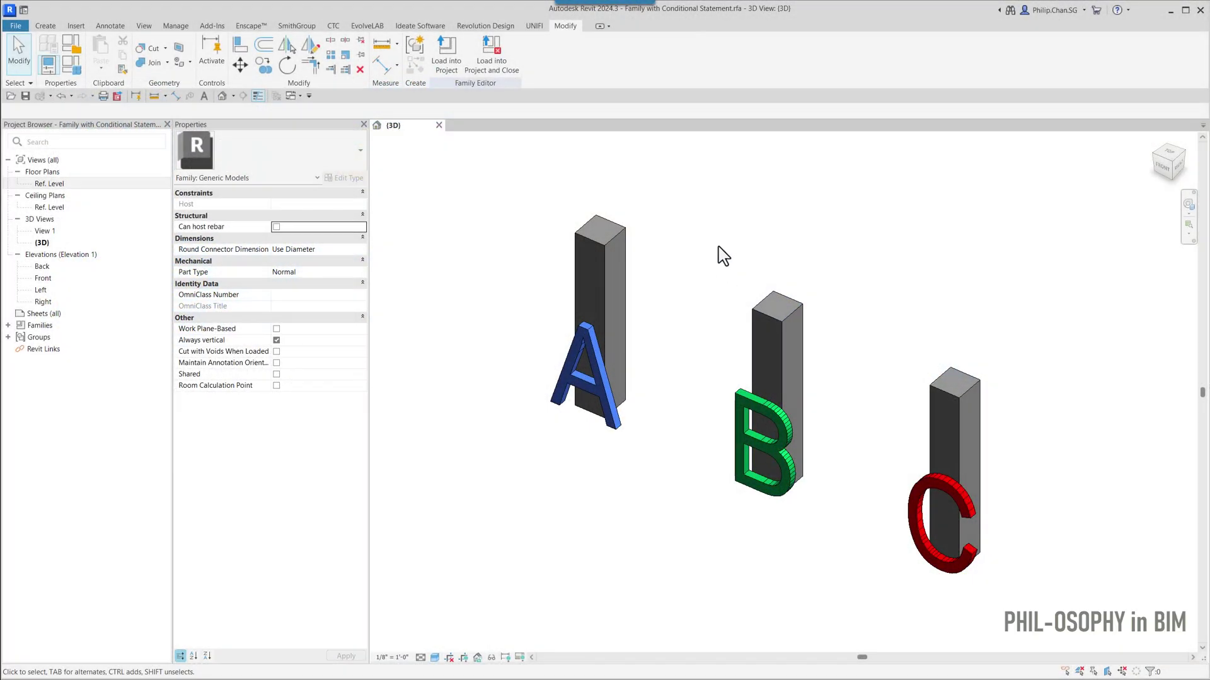
- Check which family parameter controls the visibility of the column behind letter A, and inspect the columns behind B and C
{"action": "middle_click_drag", "start_coordinate": [724, 255], "coordinate": [687, 267]}
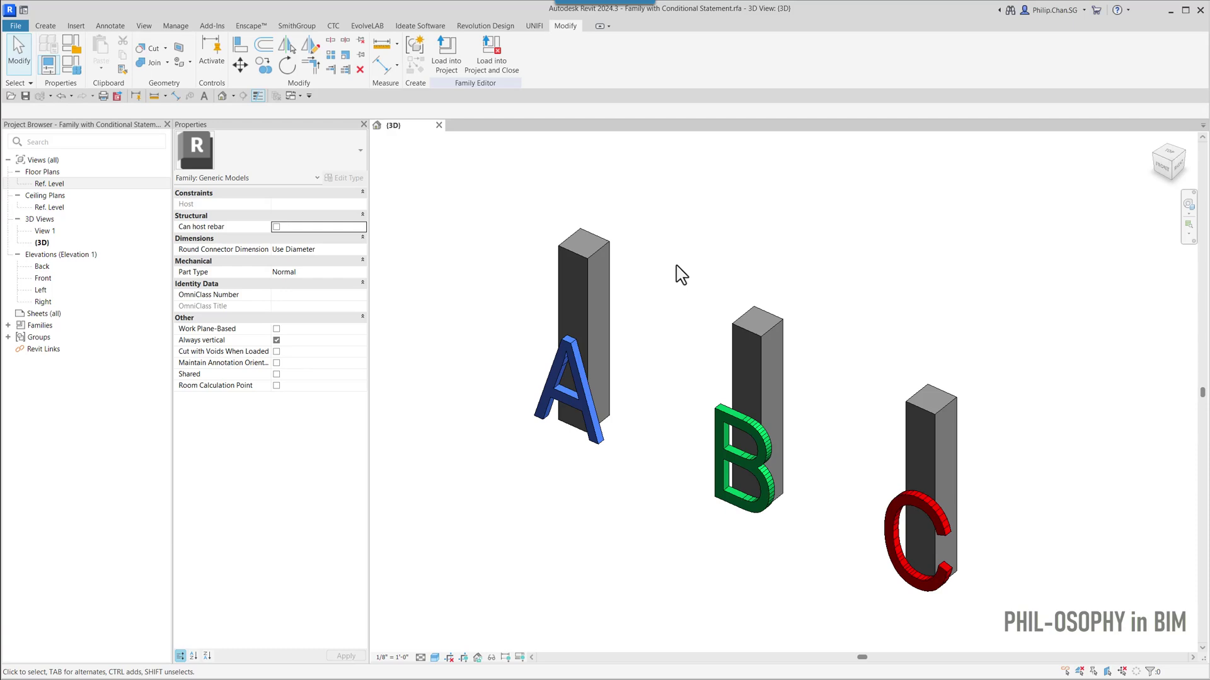
{"action": "middle_click_drag", "start_coordinate": [681, 275], "coordinate": [674, 259]}
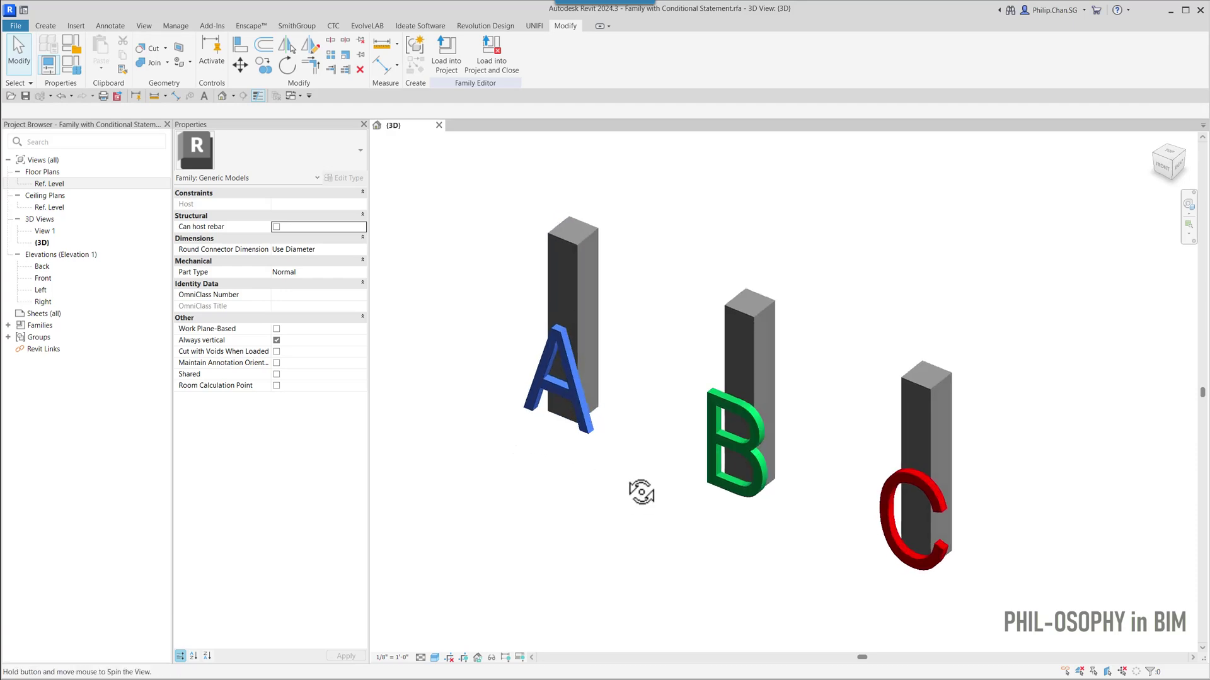
{"action": "middle_click_drag", "start_coordinate": [624, 486], "coordinate": [653, 488]}
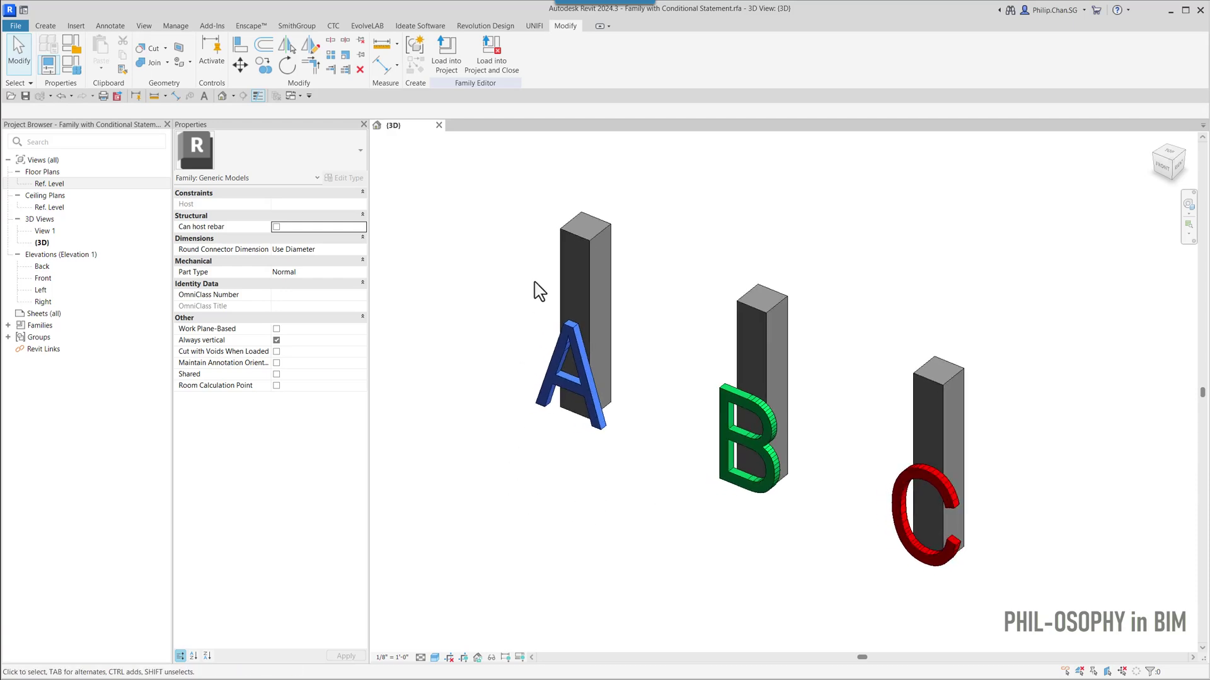
{"action": "left_click", "coordinate": [566, 265]}
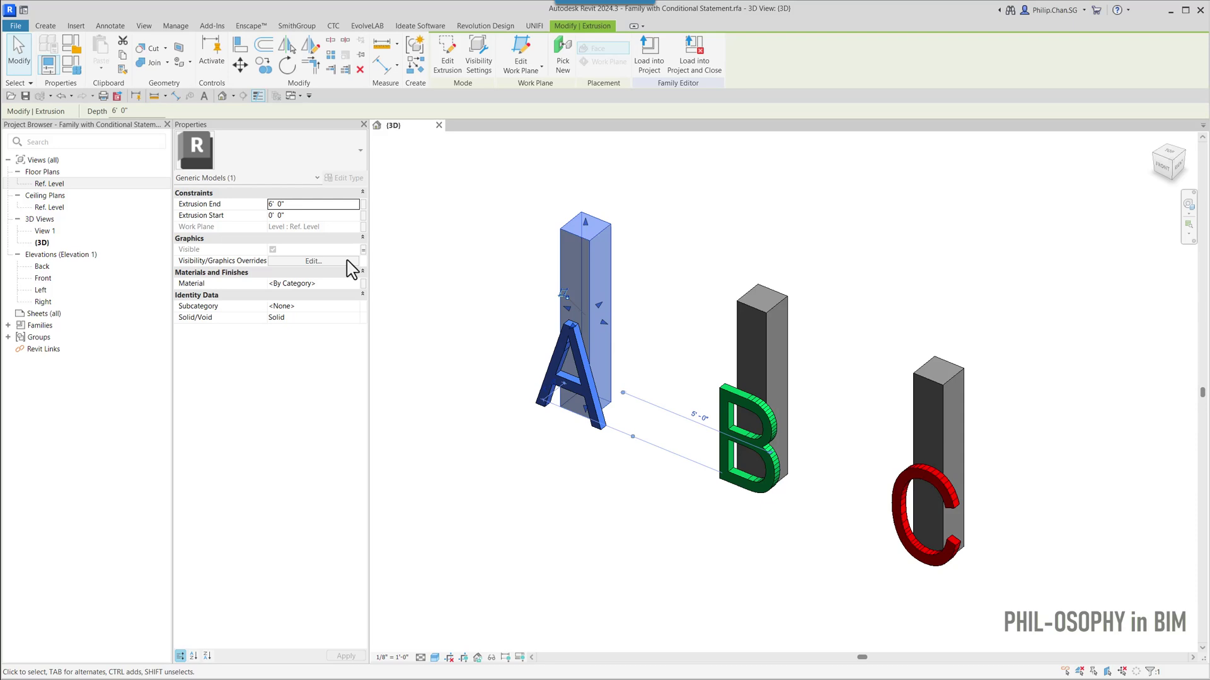
{"action": "left_click", "coordinate": [363, 251]}
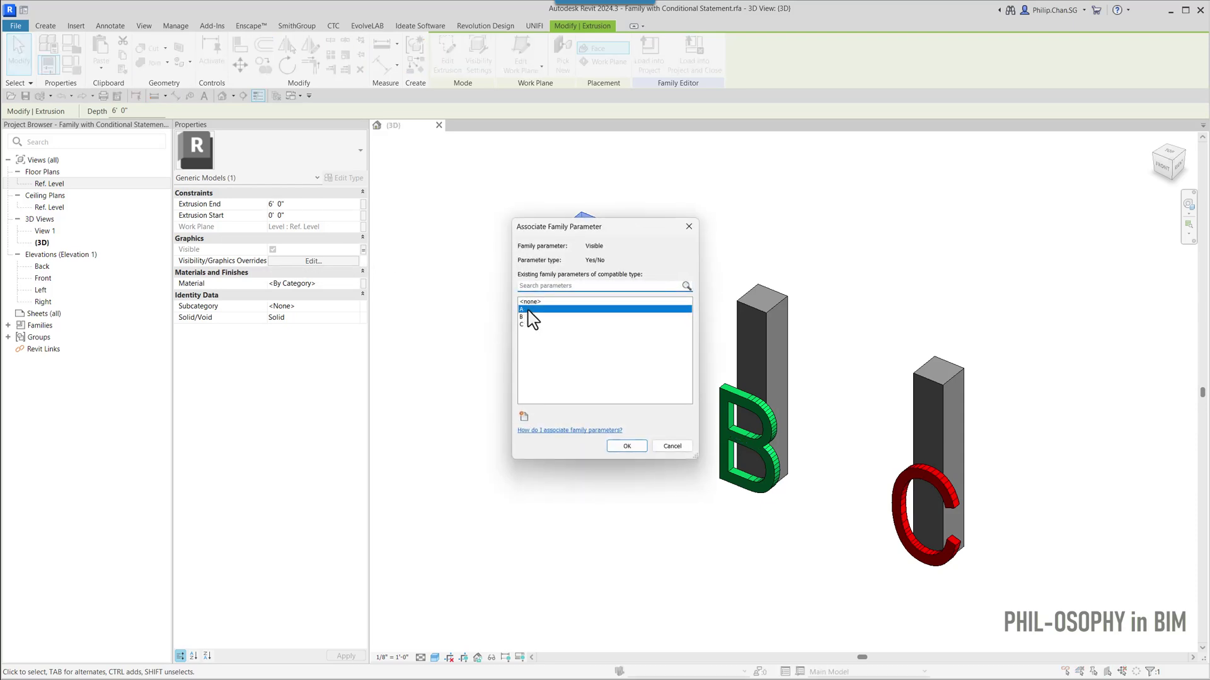
{"action": "left_click", "coordinate": [627, 446]}
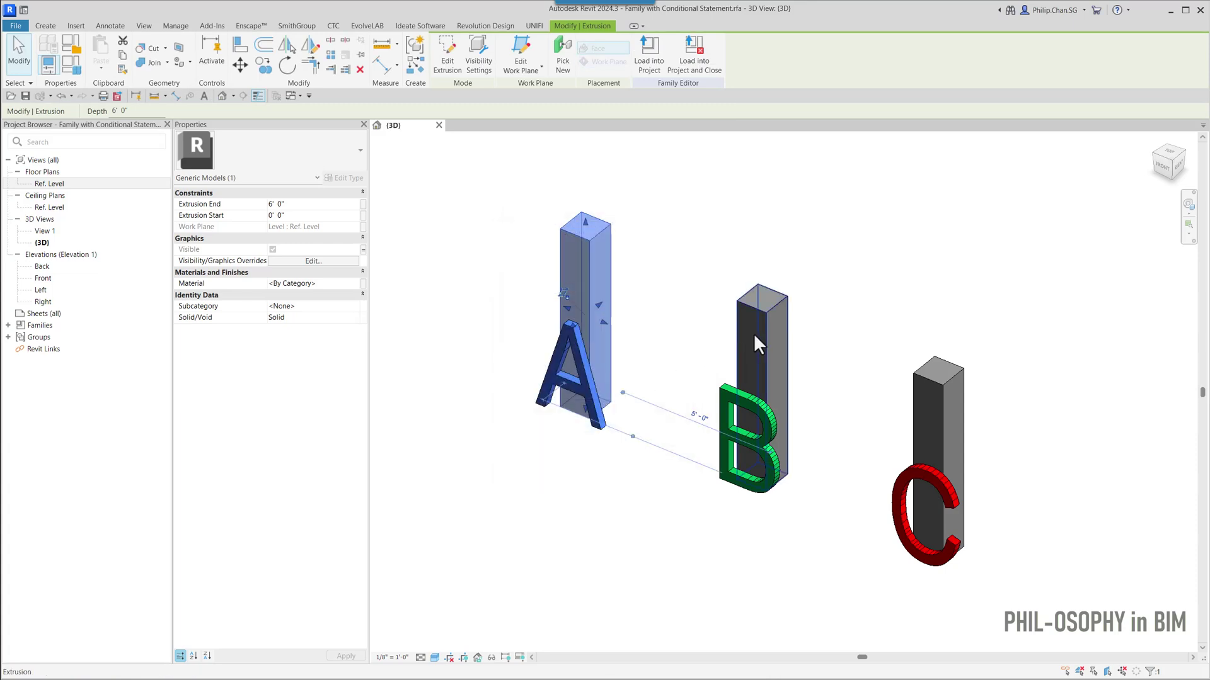
{"action": "left_click", "coordinate": [753, 334]}
{"action": "left_click", "coordinate": [932, 401]}
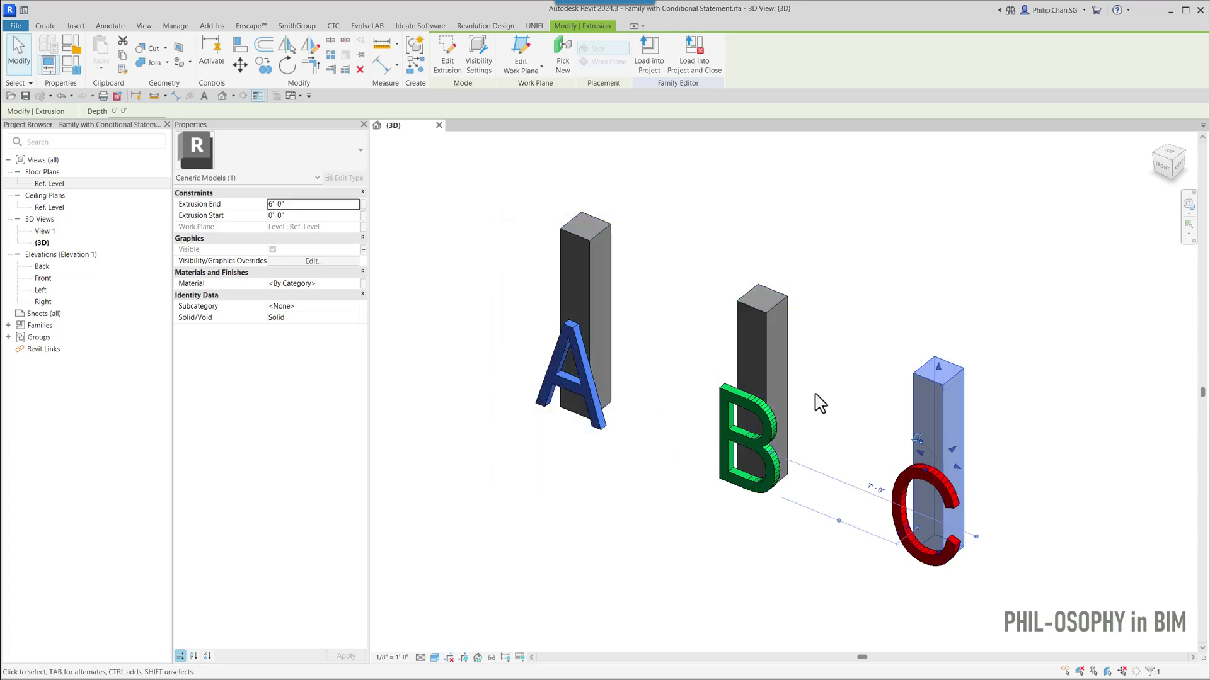
{"action": "left_click", "coordinate": [815, 399]}
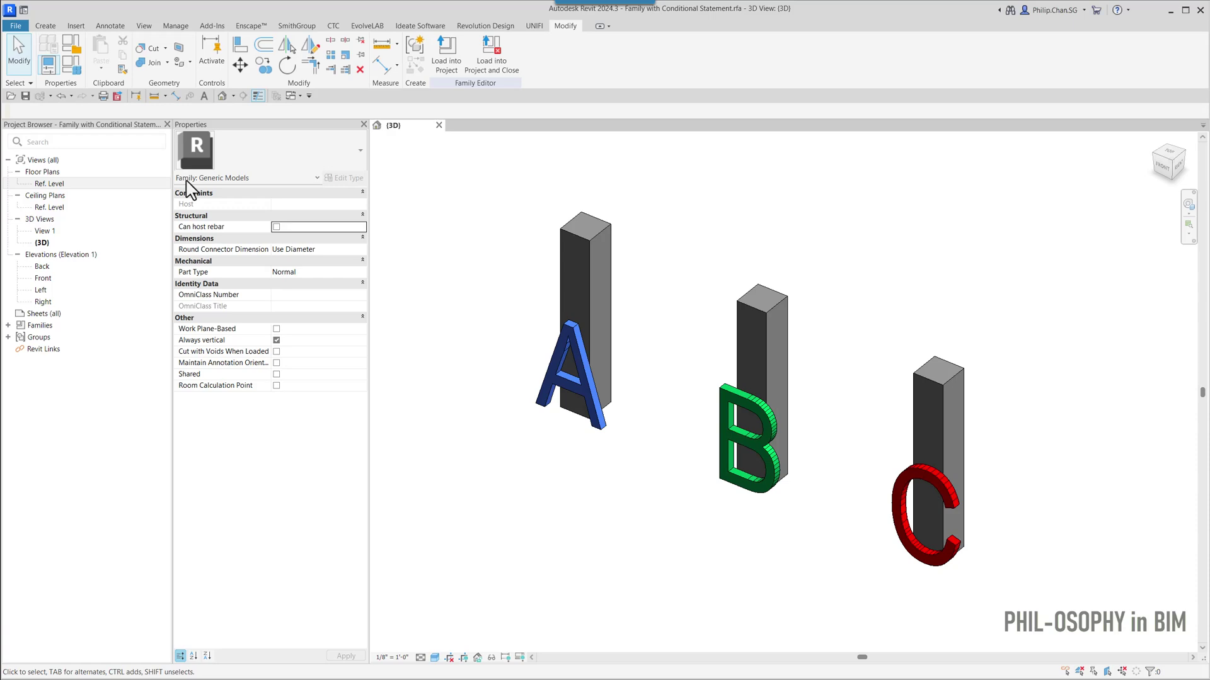
- Review the ColumnNo, A, B and C parameters in Family Types
{"action": "left_click", "coordinate": [72, 66]}
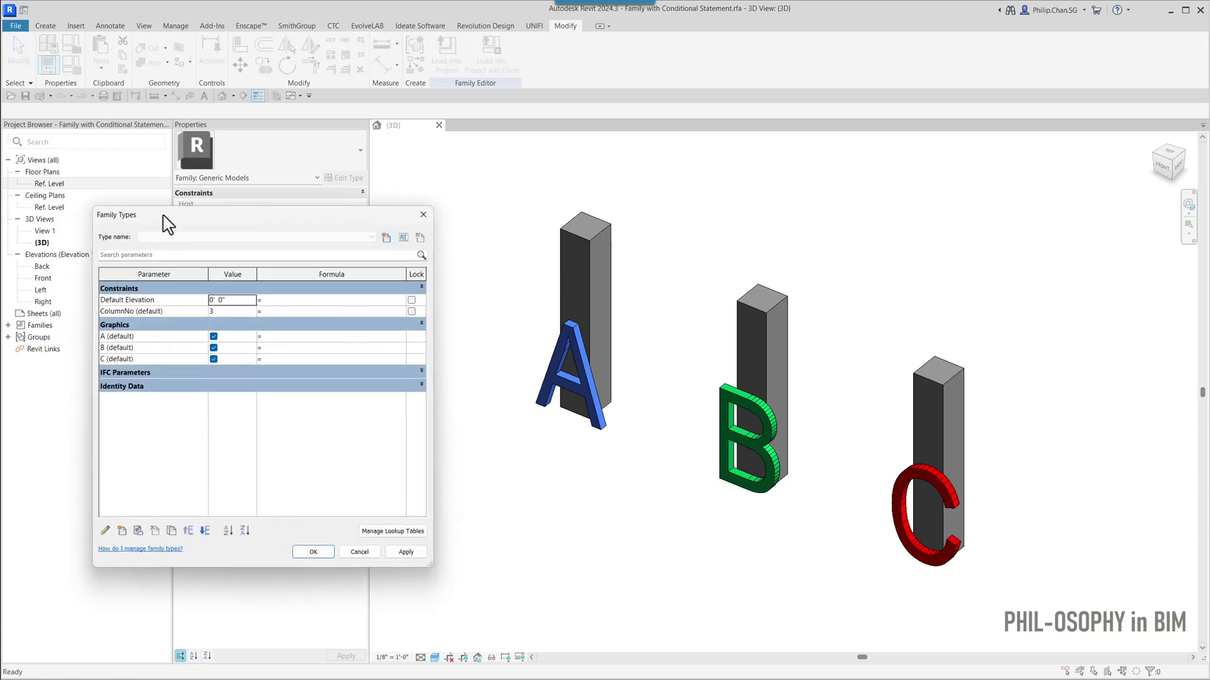
{"action": "left_click_drag", "start_coordinate": [159, 216], "coordinate": [148, 215]}
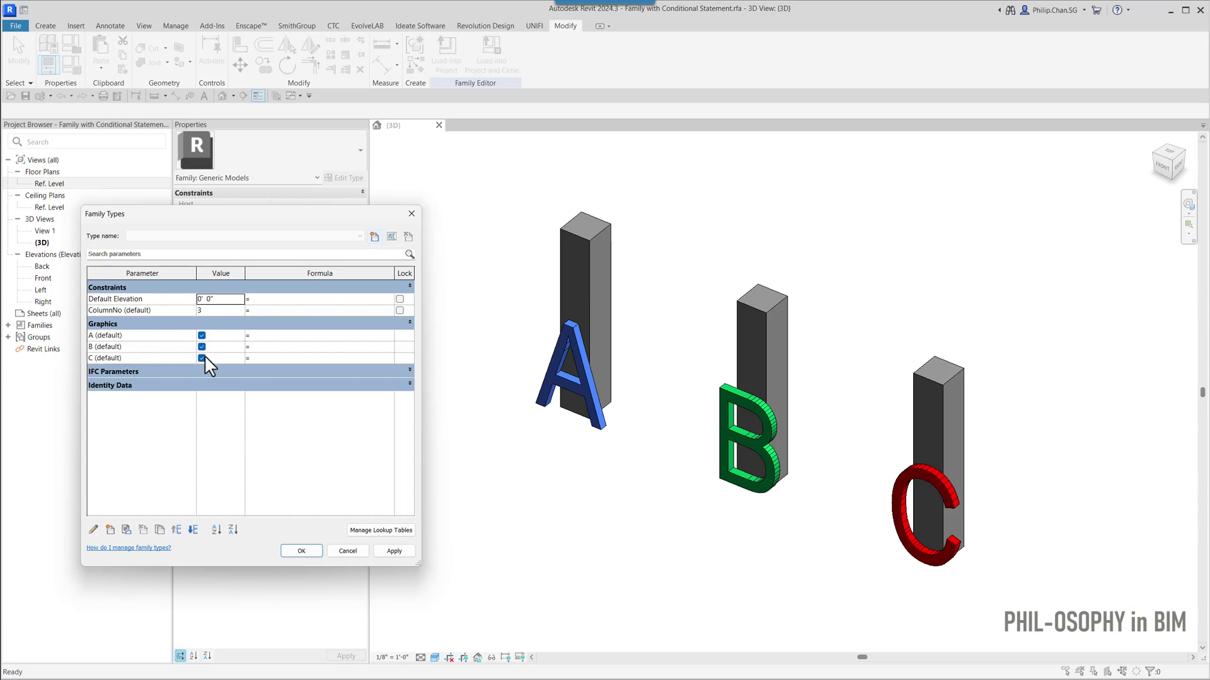
{"action": "left_click", "coordinate": [301, 552]}
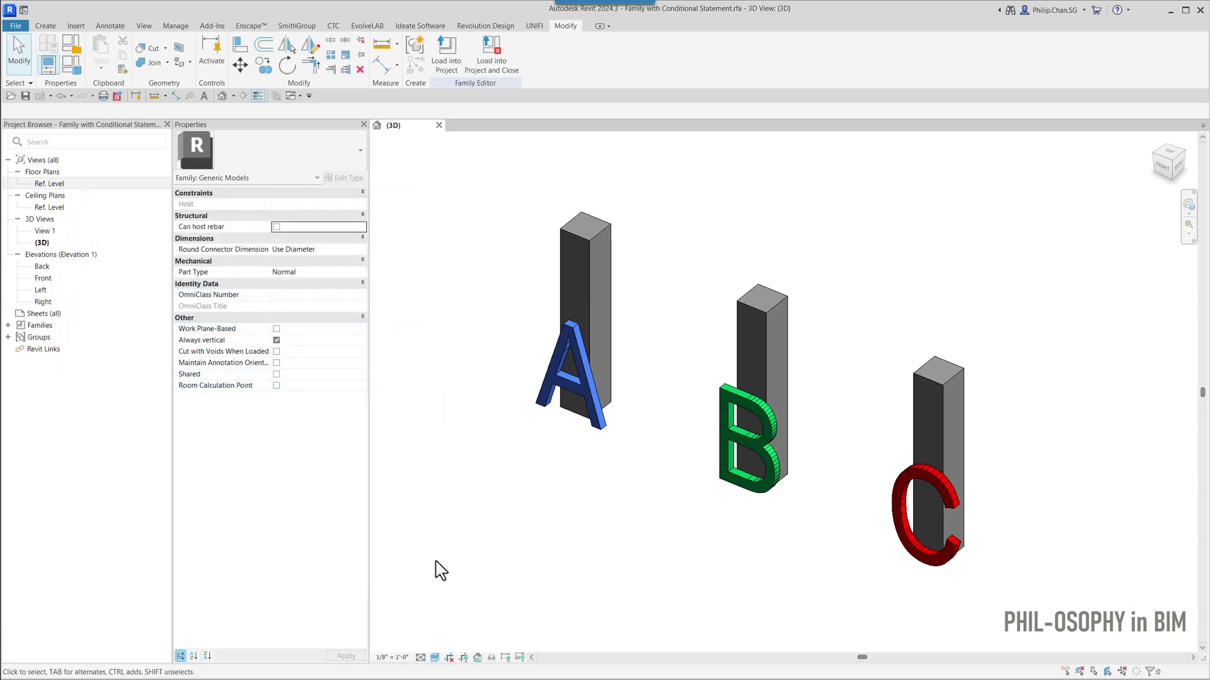
- Turn on Preview Visibility in the 3D view and hide column A by switching off its yes/no parameter in Family Types
{"action": "left_click", "coordinate": [521, 657]}
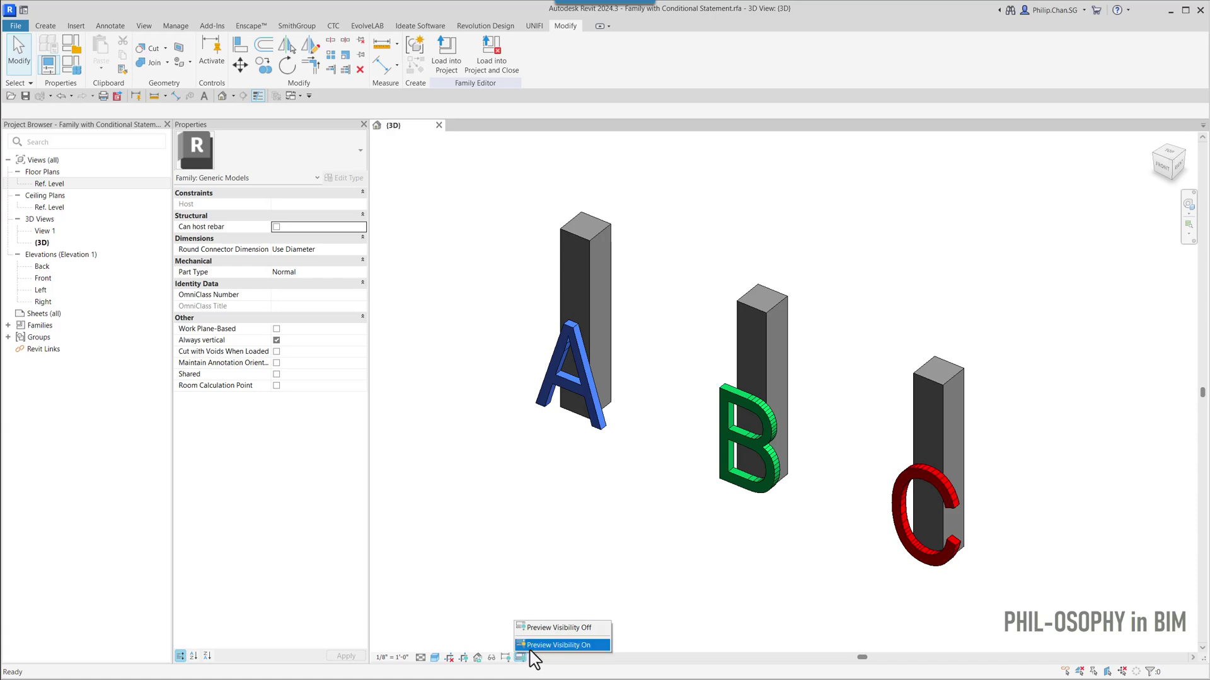
{"action": "left_click", "coordinate": [536, 646]}
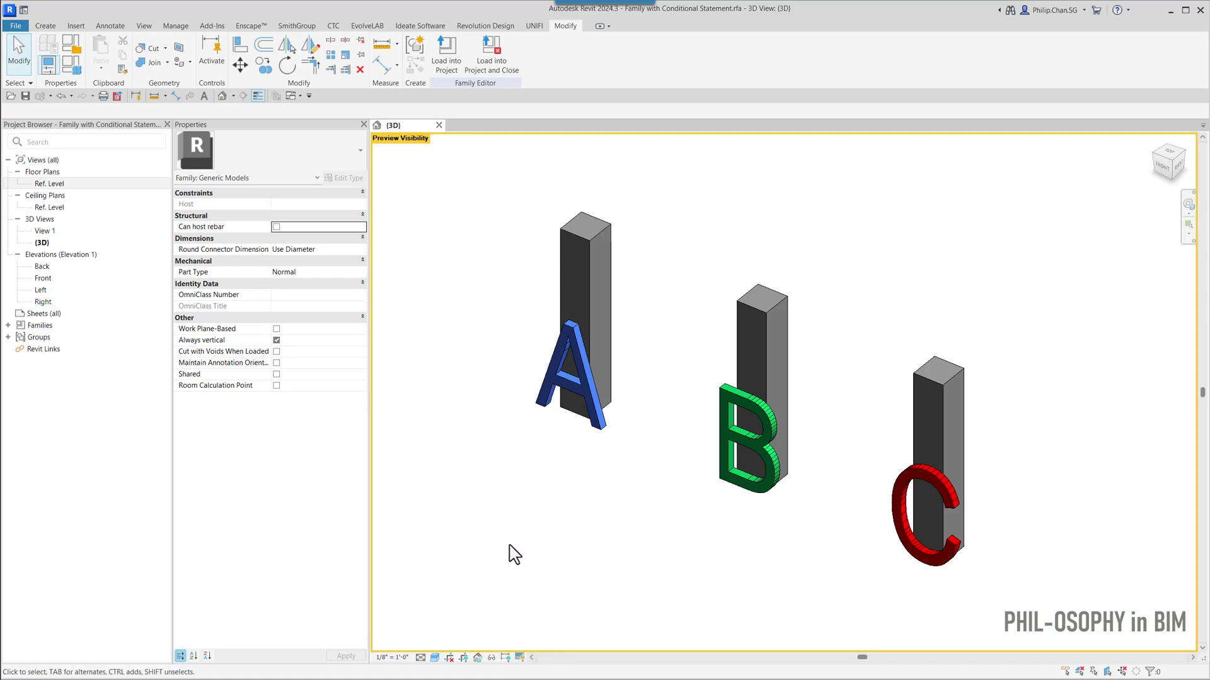
{"action": "left_click", "coordinate": [71, 65]}
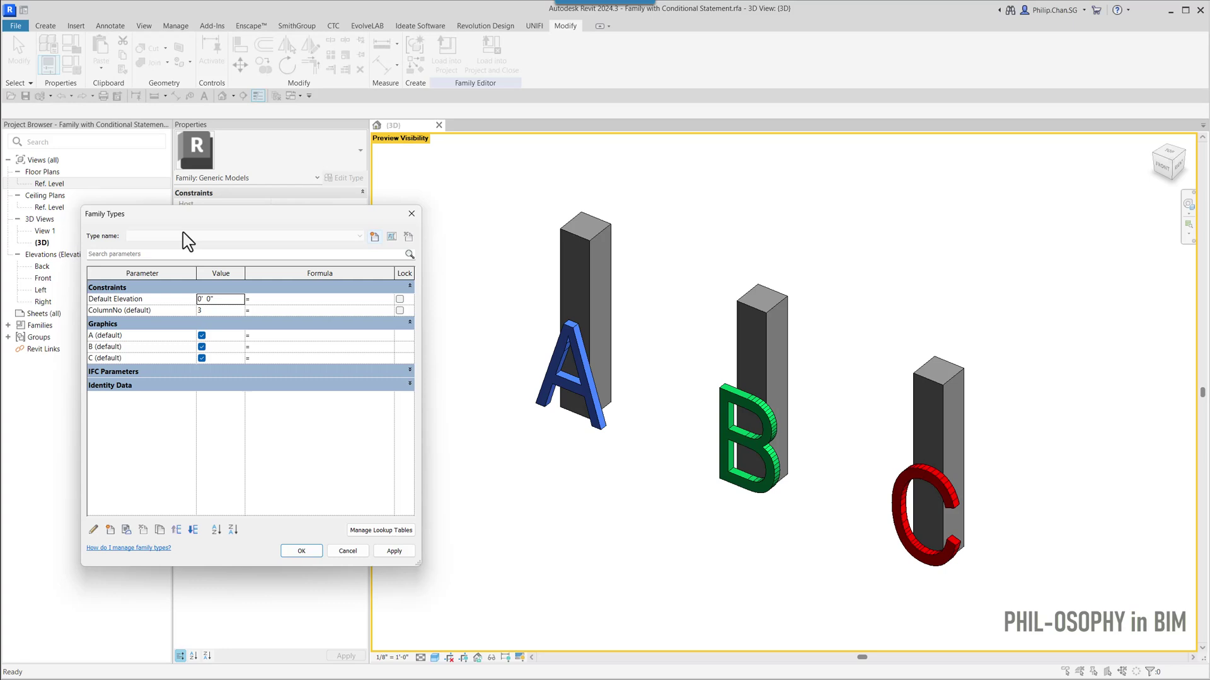
{"action": "left_click", "coordinate": [210, 328]}
{"action": "left_click", "coordinate": [401, 543]}
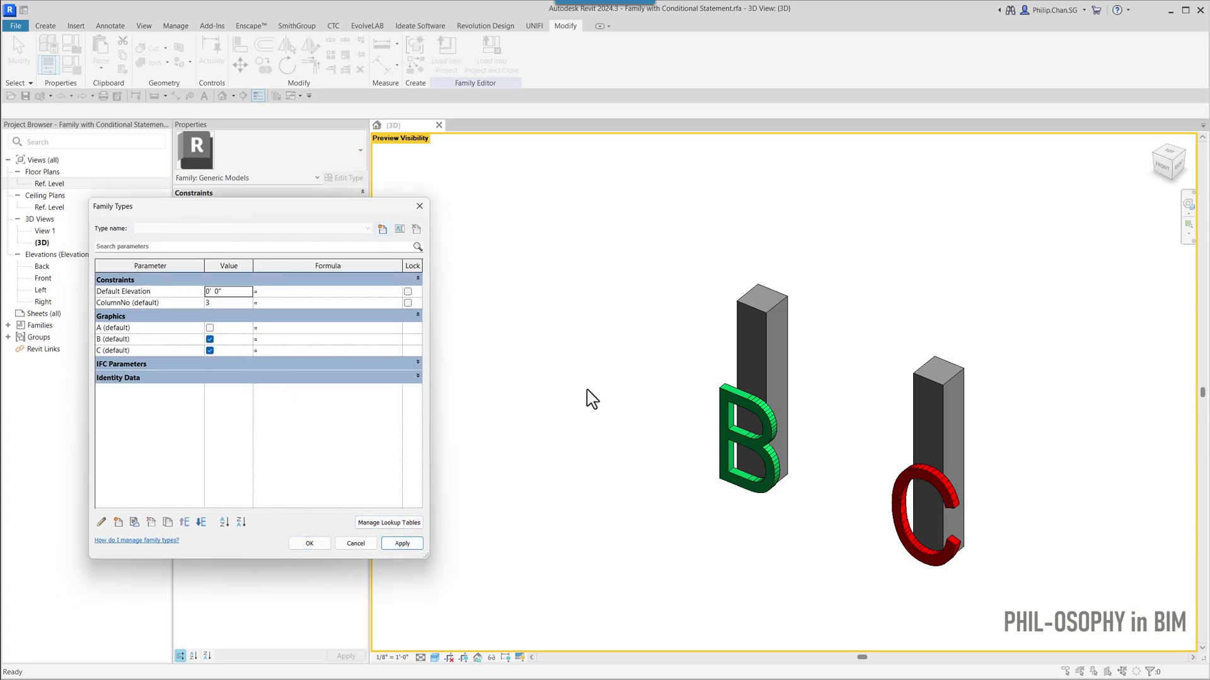
- Test the visibility parameters by applying A on with B off, and both A and B off
{"action": "left_click", "coordinate": [210, 329]}
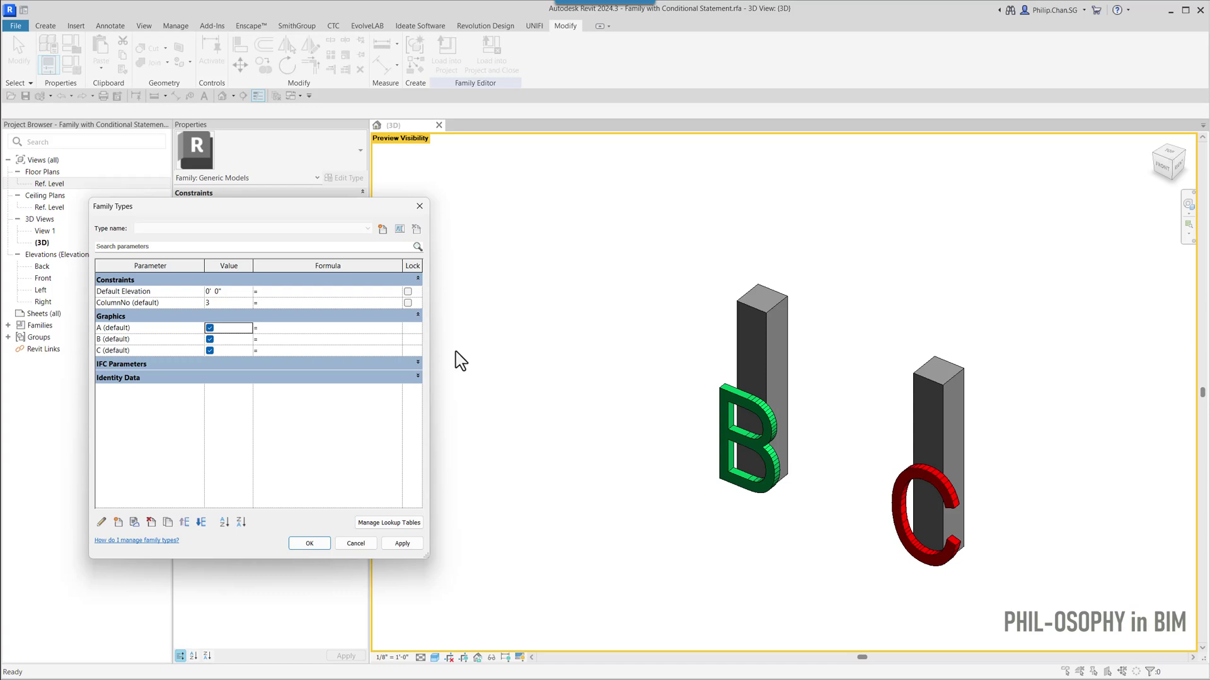
{"action": "left_click", "coordinate": [211, 340]}
{"action": "left_click", "coordinate": [391, 546]}
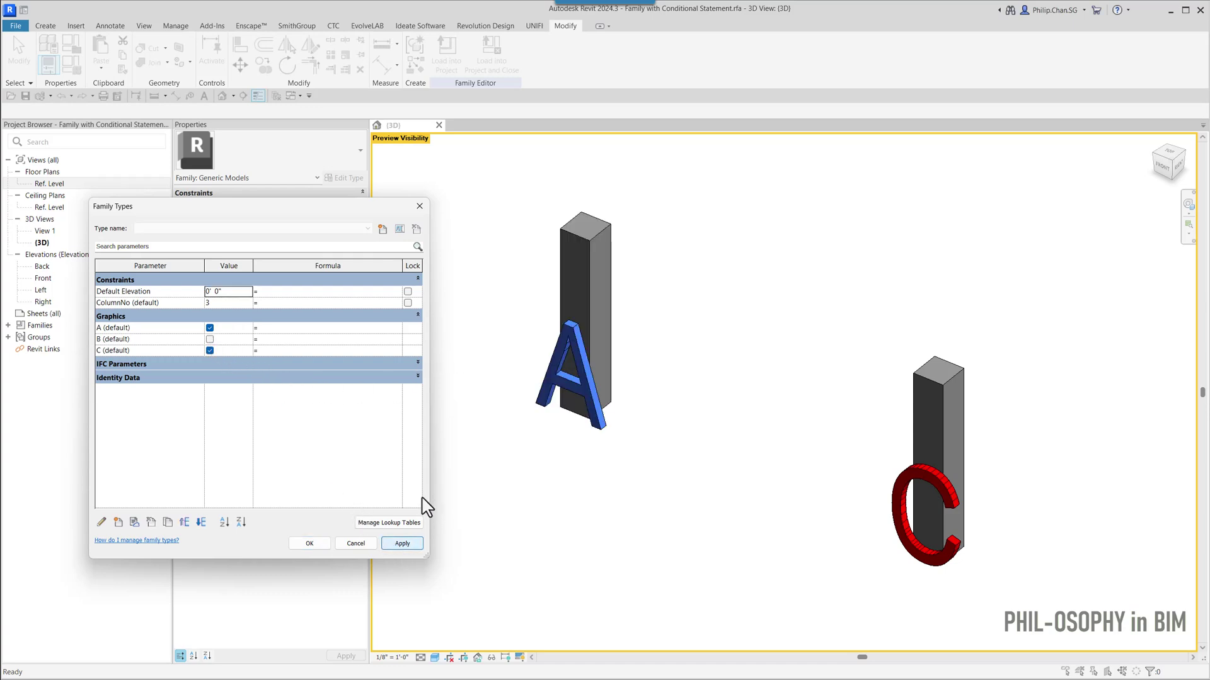
{"action": "left_click", "coordinate": [210, 329]}
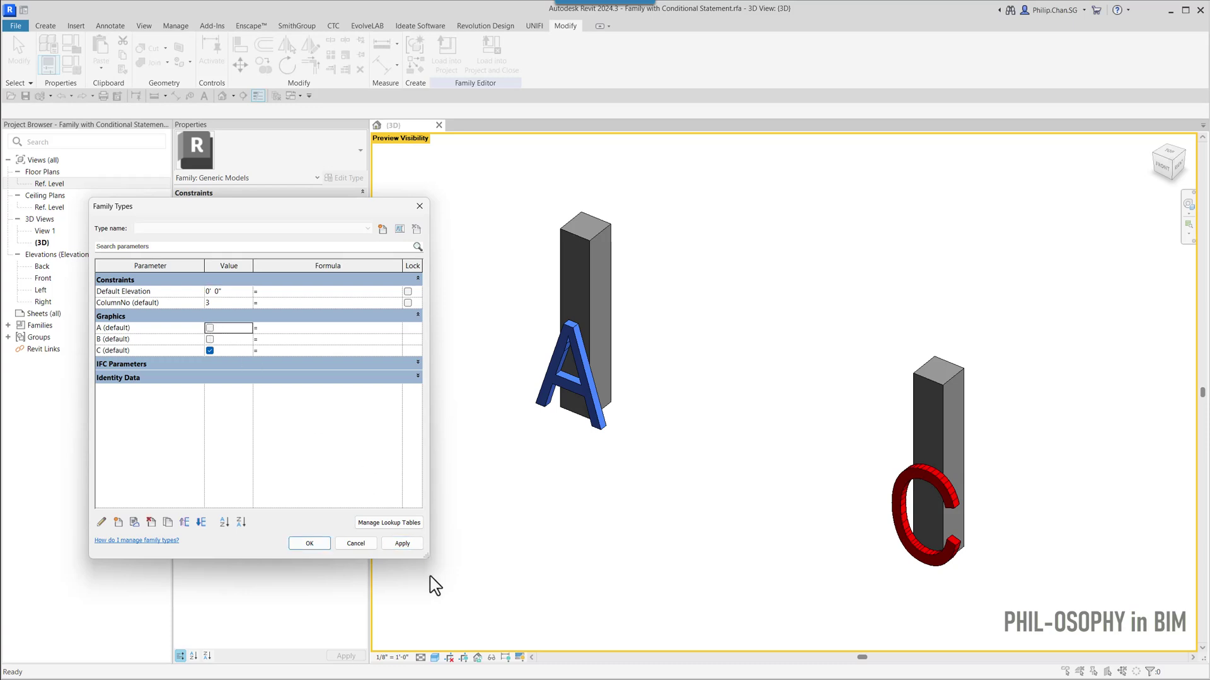
{"action": "left_click", "coordinate": [412, 545]}
- Switch visibility parameters A and B on, test C switched off, and turn C back on so all three are enabled
{"action": "left_click", "coordinate": [210, 339]}
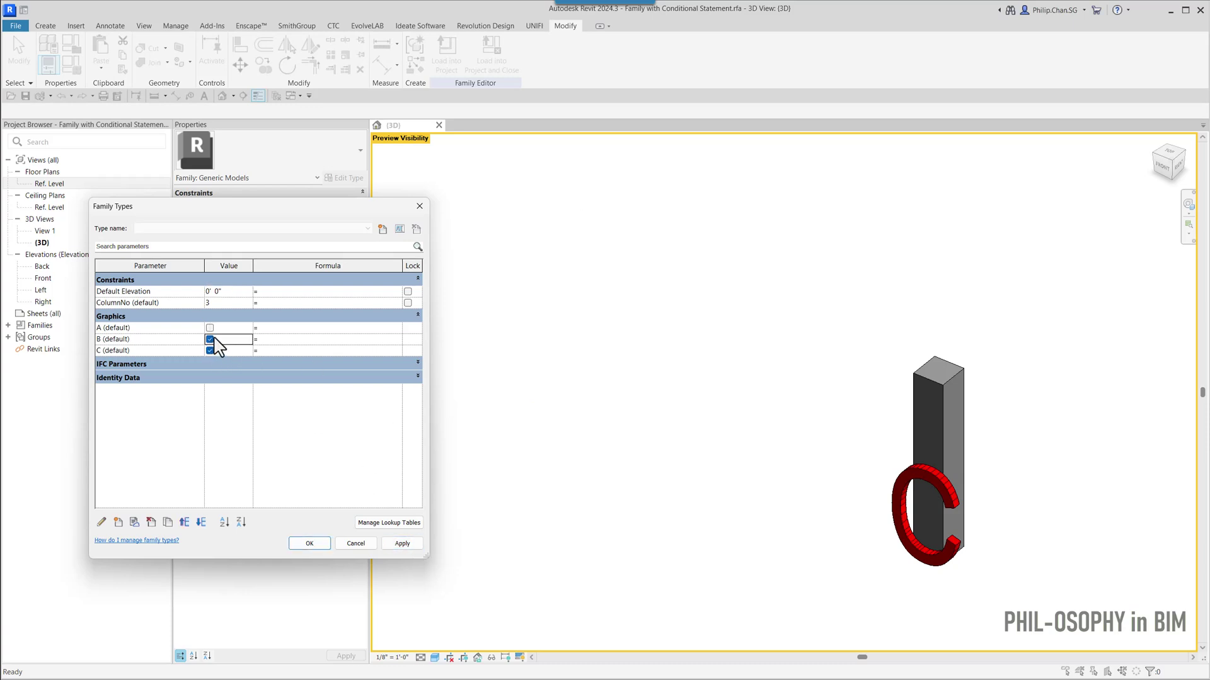
{"action": "left_click", "coordinate": [210, 328]}
{"action": "left_click", "coordinate": [210, 351]}
{"action": "left_click", "coordinate": [400, 544]}
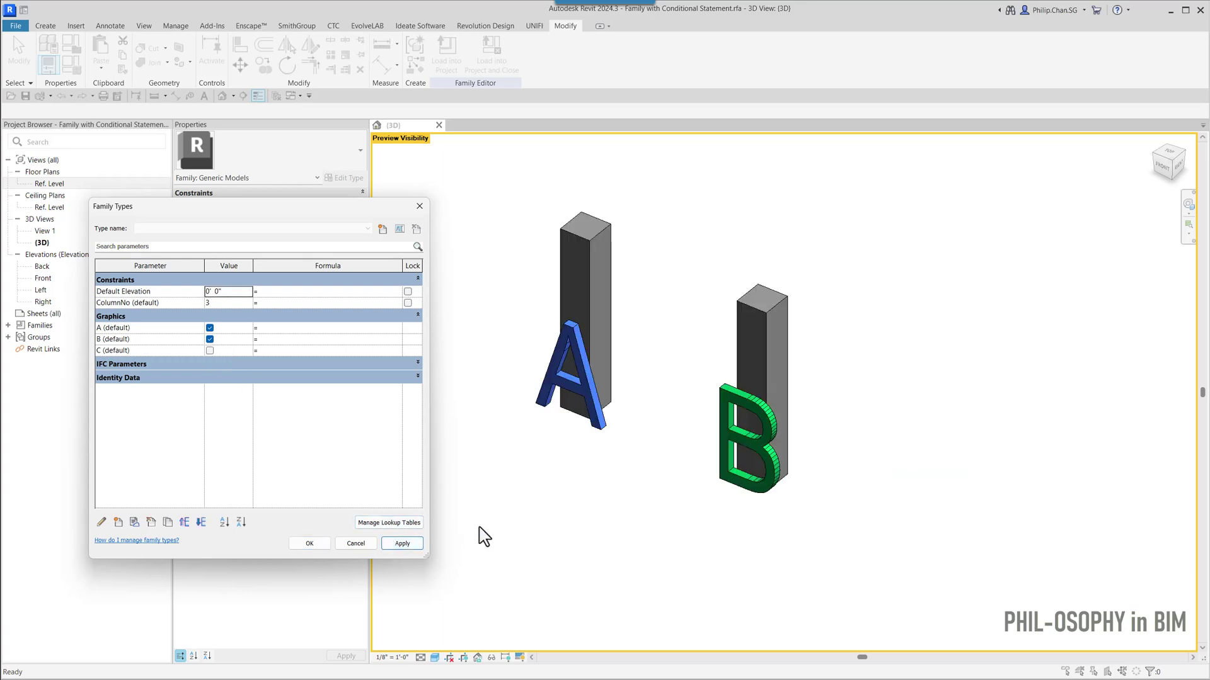
{"action": "left_click", "coordinate": [210, 350]}
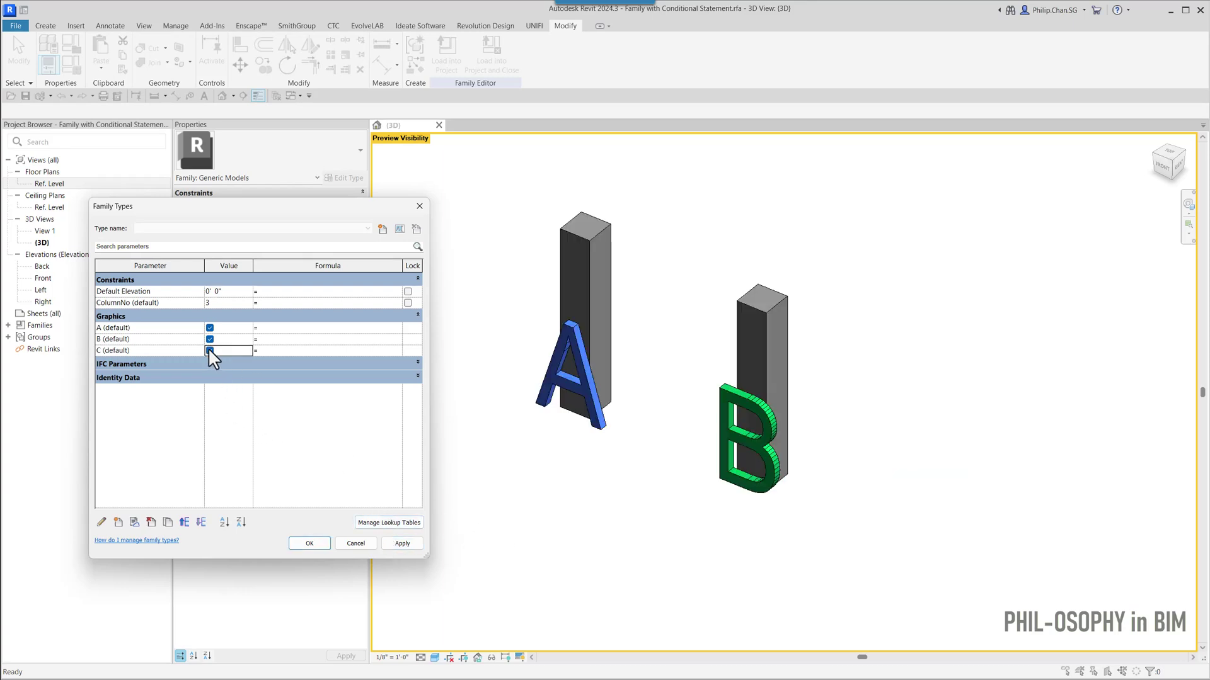
{"action": "left_click", "coordinate": [401, 544]}
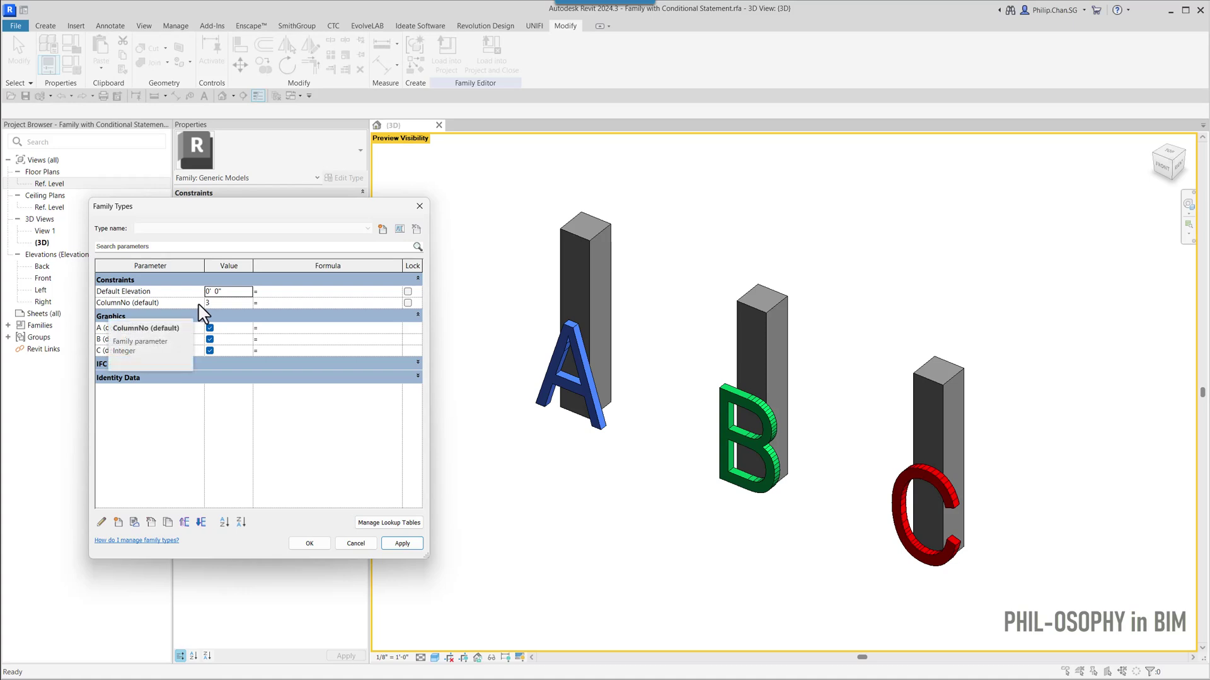
- Inspect the parameter properties of ColumnNo, including its data type and instance setting, and close them without changes
{"action": "left_click", "coordinate": [169, 305]}
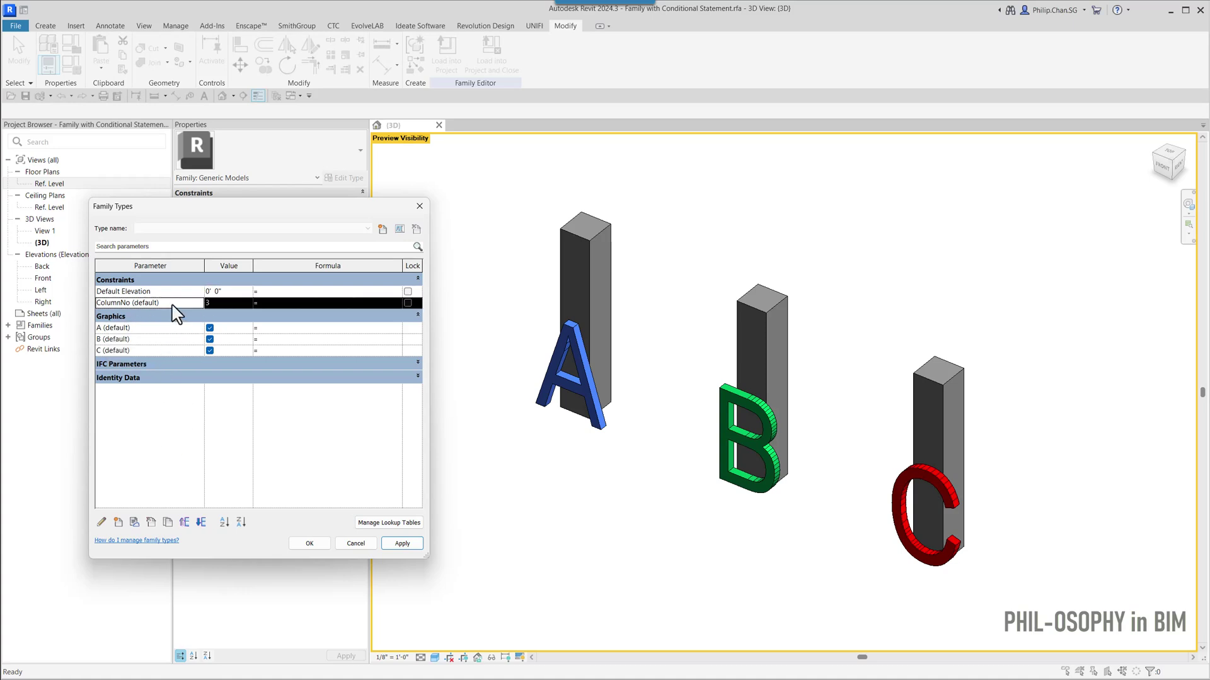
{"action": "left_click", "coordinate": [101, 522]}
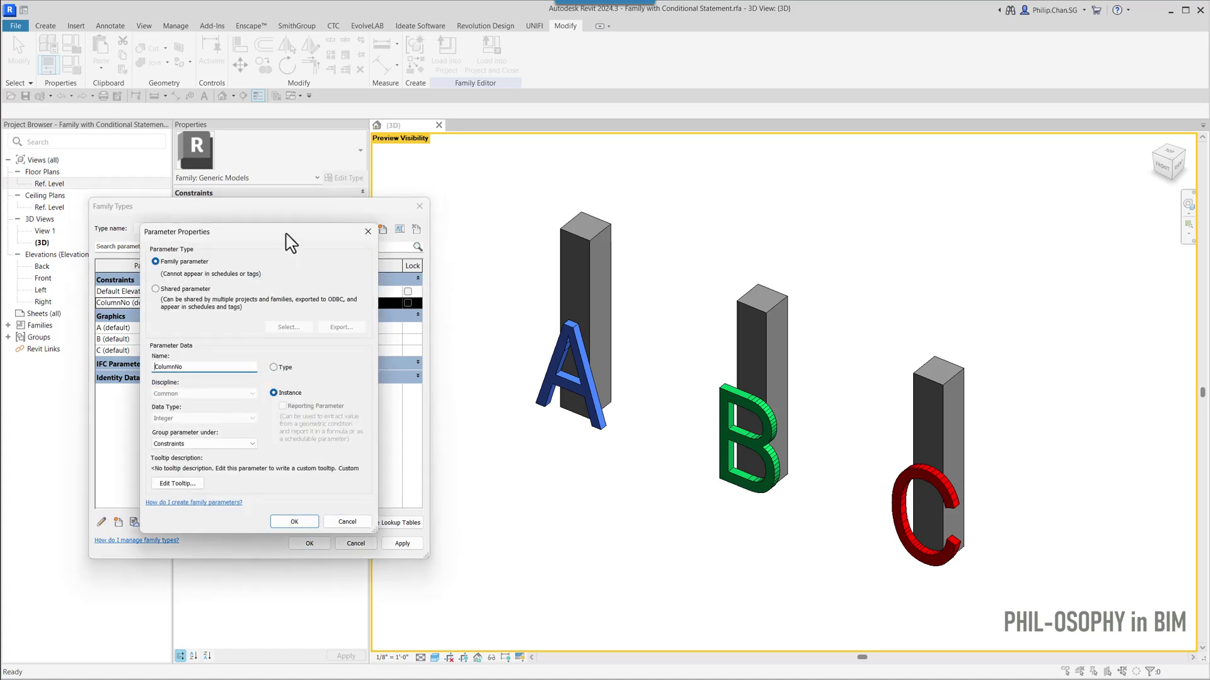
{"action": "left_click_drag", "start_coordinate": [292, 239], "coordinate": [570, 260]}
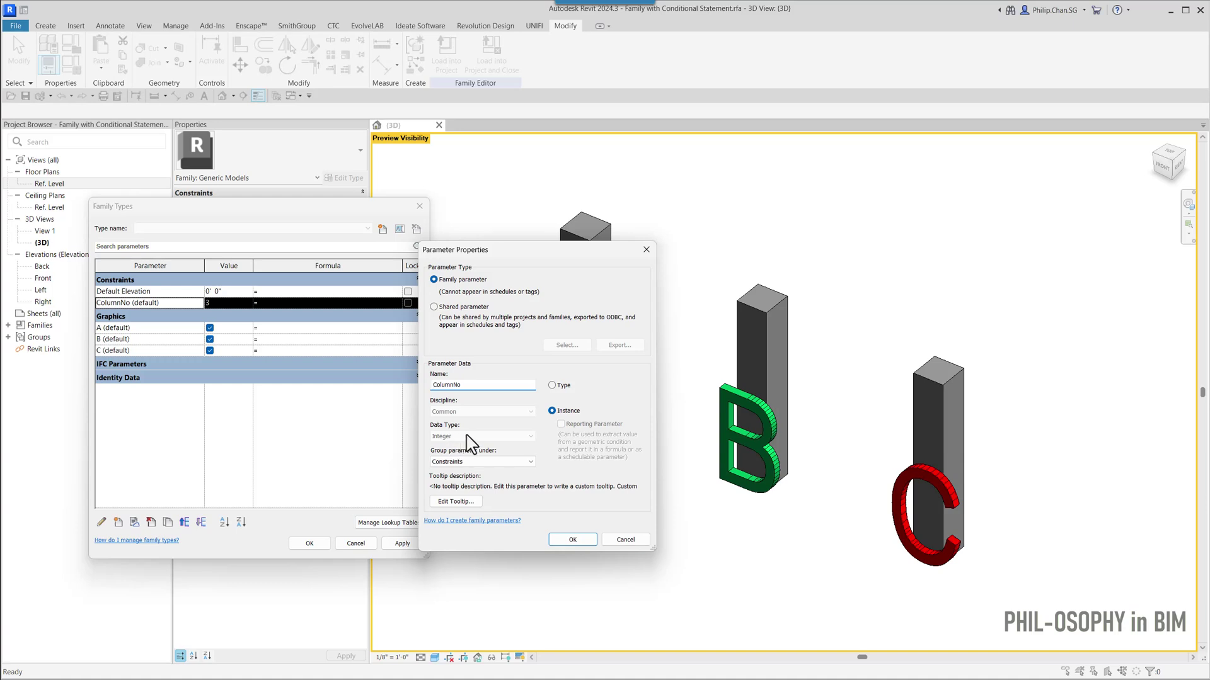
{"action": "left_click", "coordinate": [634, 542]}
- Try stepping the ColumnNo value down and back up, and go to the formula field of parameter A
{"action": "left_click", "coordinate": [239, 306]}
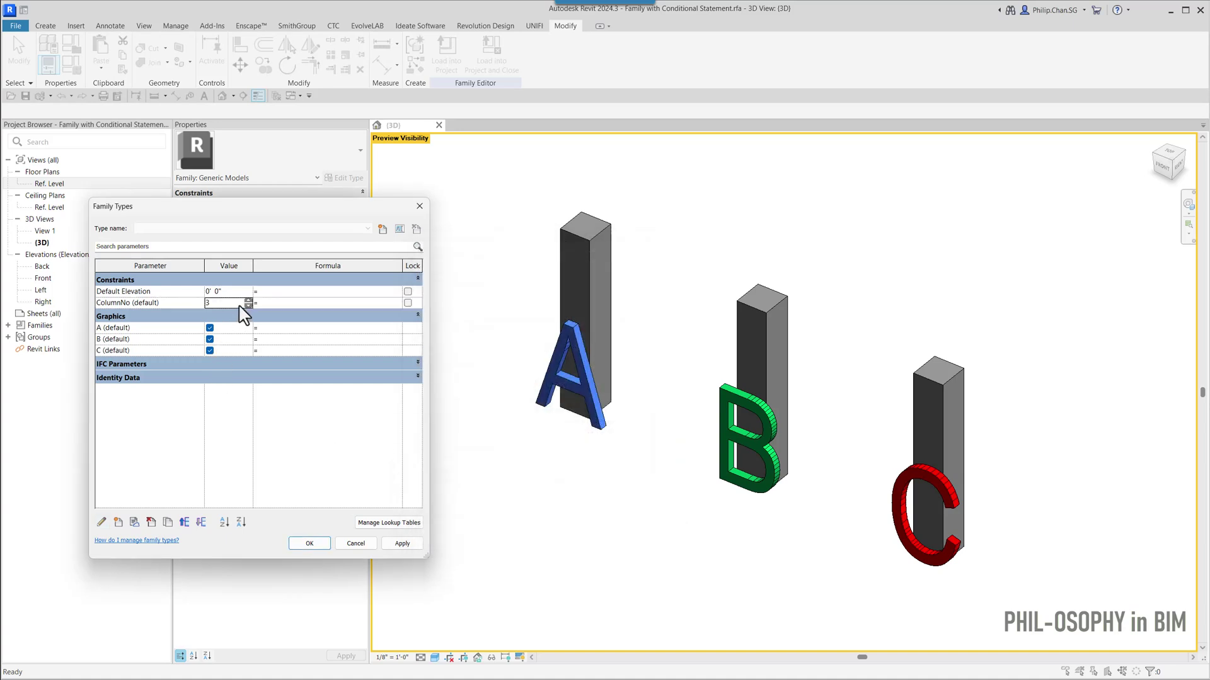
{"action": "double_click", "coordinate": [241, 305]}
{"action": "left_click", "coordinate": [249, 305]}
{"action": "left_click", "coordinate": [249, 305]}
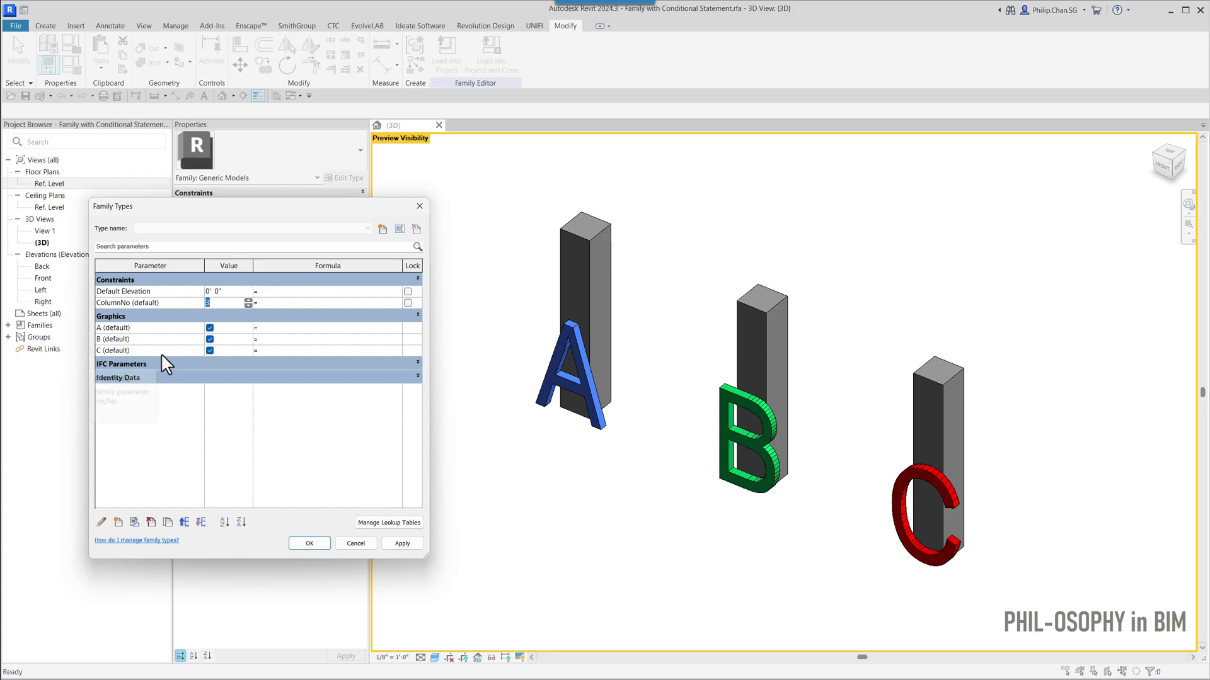
{"action": "left_click", "coordinate": [248, 305]}
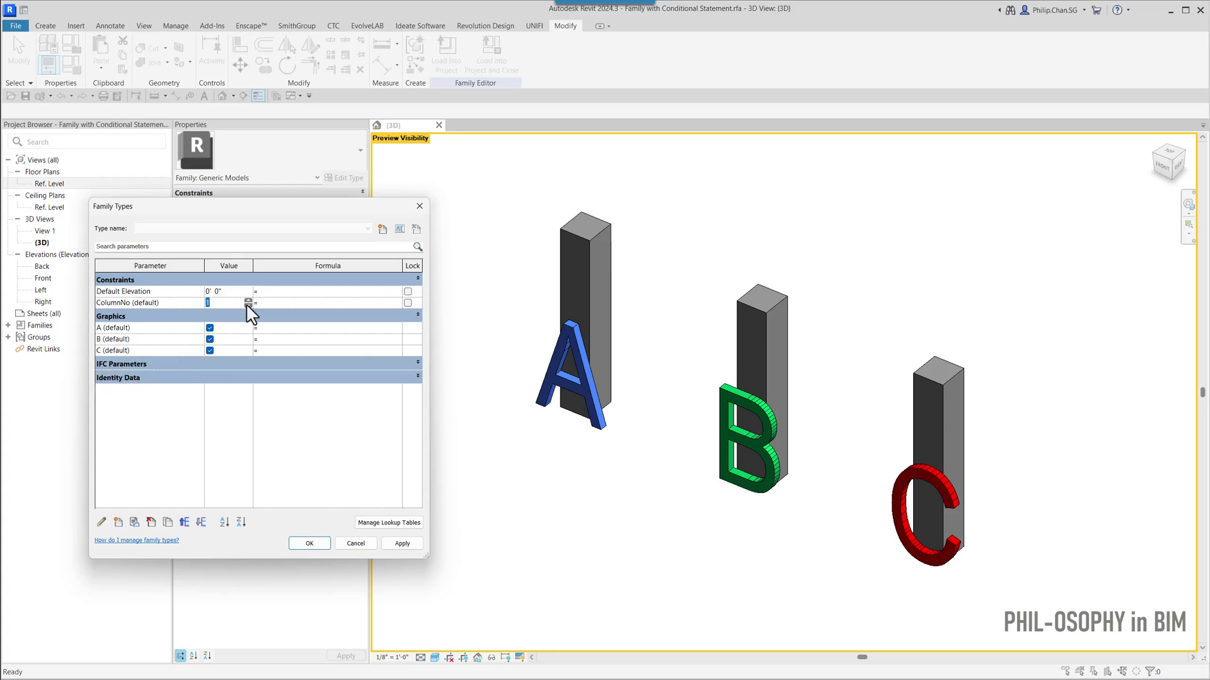
{"action": "left_click", "coordinate": [248, 306]}
{"action": "left_click", "coordinate": [248, 301]}
{"action": "left_click", "coordinate": [249, 301]}
{"action": "left_click", "coordinate": [337, 328]}
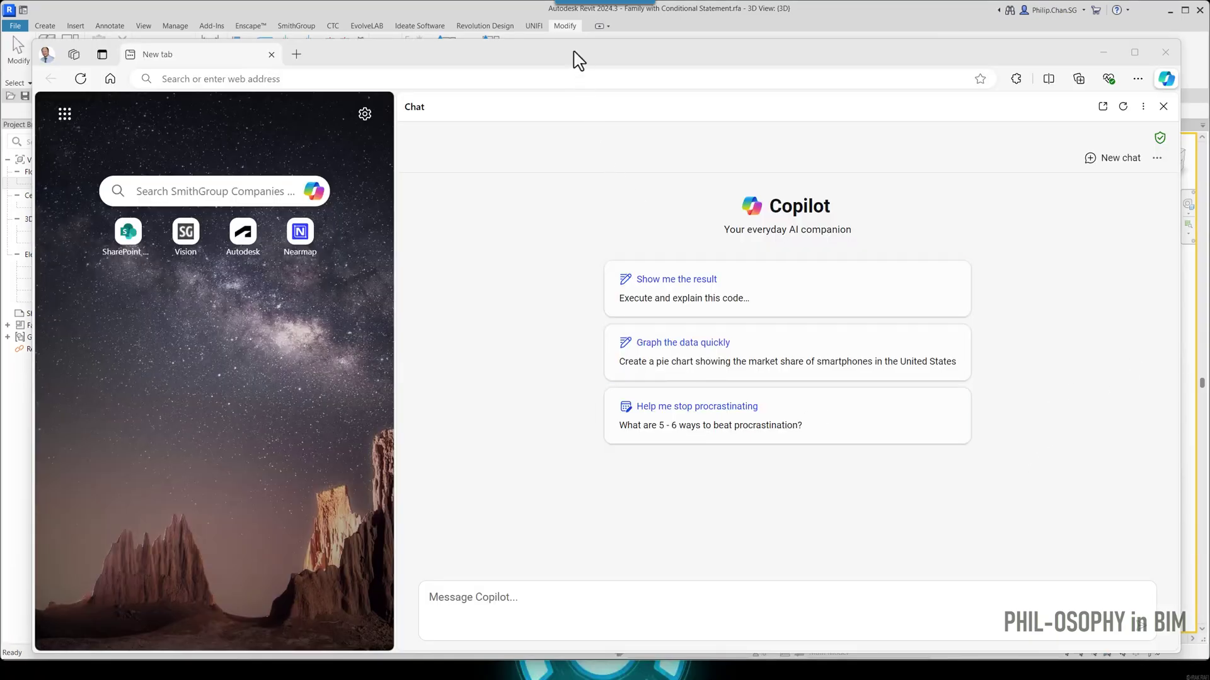
- Switch to the Copilot chat in Edge and begin a prompt with "in revit family, write me a conditional statement as follows"
{"action": "left_click_drag", "start_coordinate": [573, 60], "coordinate": [578, 50]}
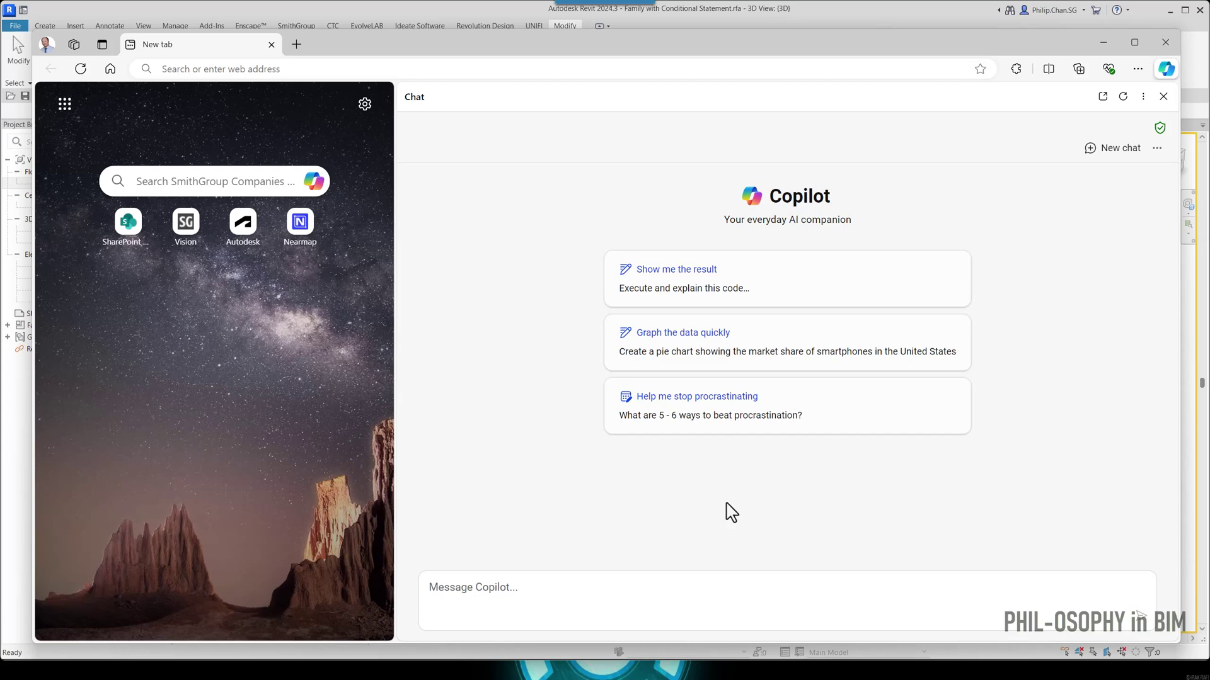
{"action": "left_click", "coordinate": [564, 586]}
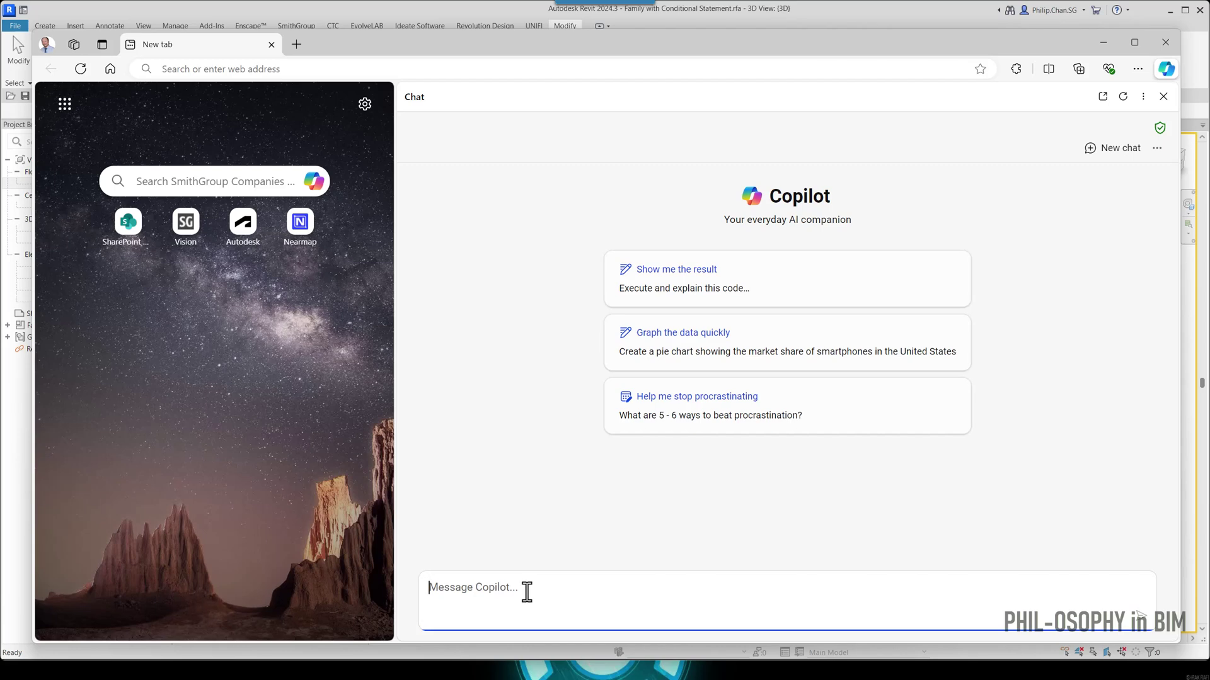
{"action": "type", "text": "in revit famil"}
{"action": "type", "text": "y,"}
{"action": "type", "text": " wi"}
{"action": "type", "text": "rite"}
{"action": "type", "text": " me a con"}
{"action": "type", "text": "dit"}
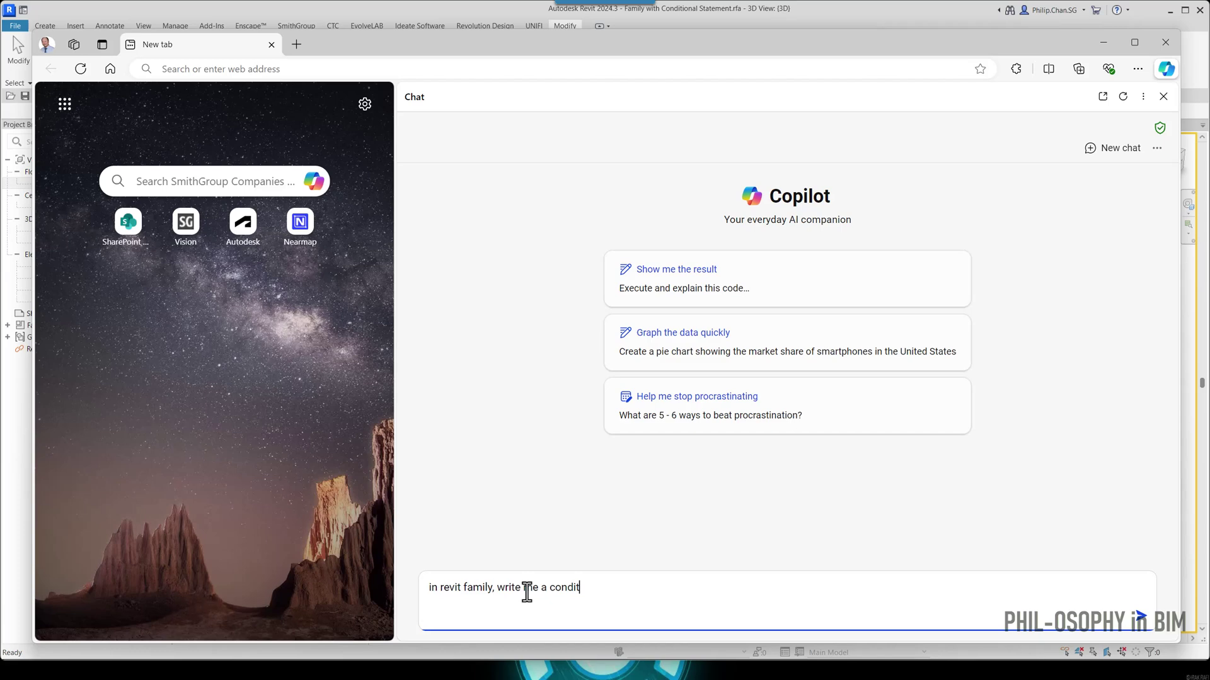
{"action": "type", "text": "iona. l statement as followe"}
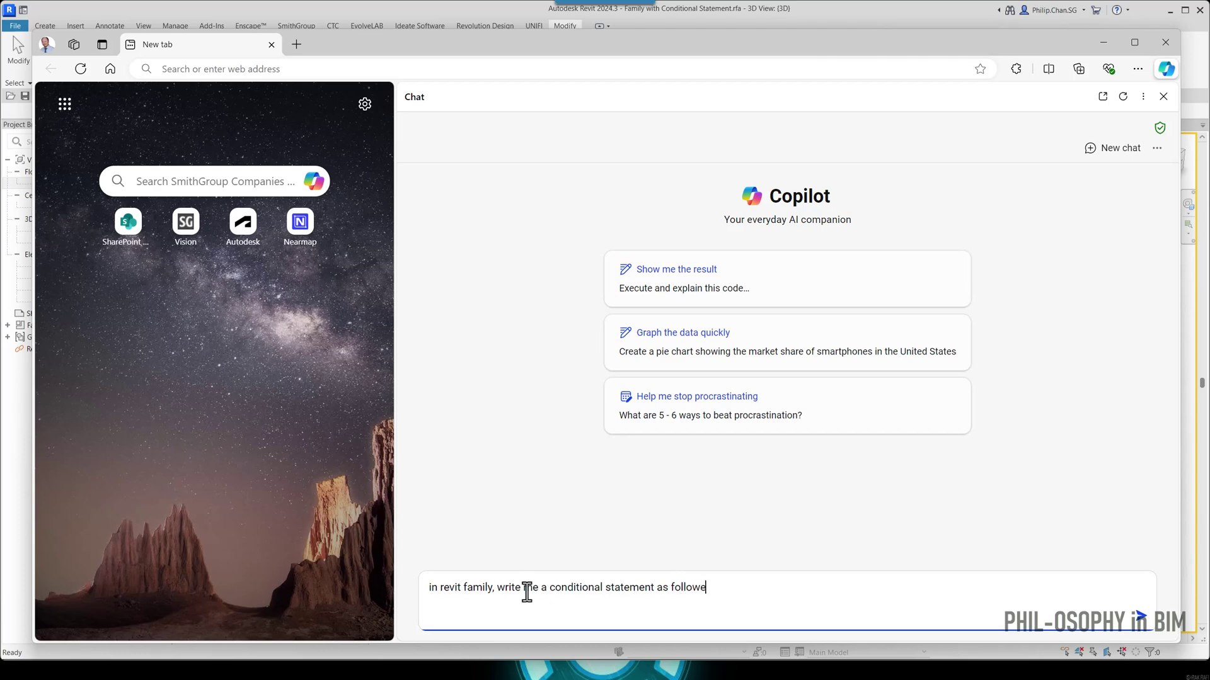
- Describe in the prompt the integer ColumnNo and three yes/no column visibility parameters, with values 1, 2 and 3 showing one, two or all three columns
{"action": "key", "text": "shift+Return"}
{"action": "key", "text": "shift+Return"}
{"action": "type", "text": "i have an integer parameter called ColumnNo, i also"}
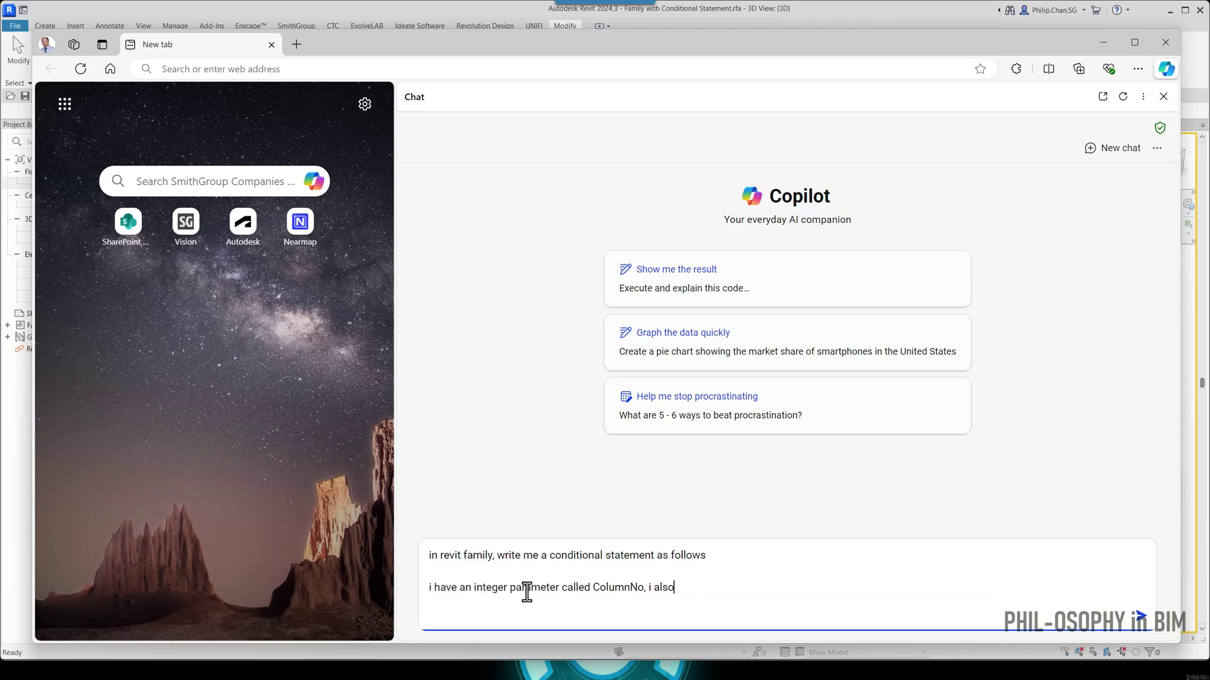
{"action": "type", "text": " have 3 columns, each of which has yes/no parameter to control the visibility. When ColumnNo"}
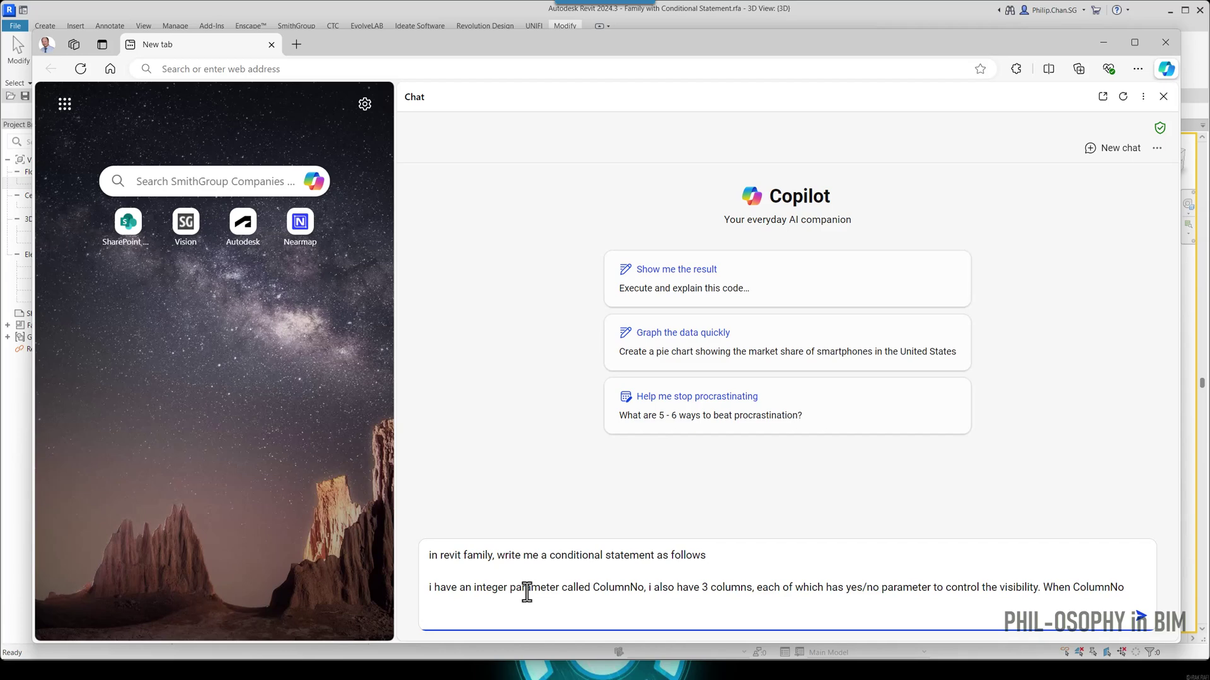
{"action": "type", "text": " is 1, the first column will be visible, when ColumnNo is 2, the first and second column will be visible, when Co"}
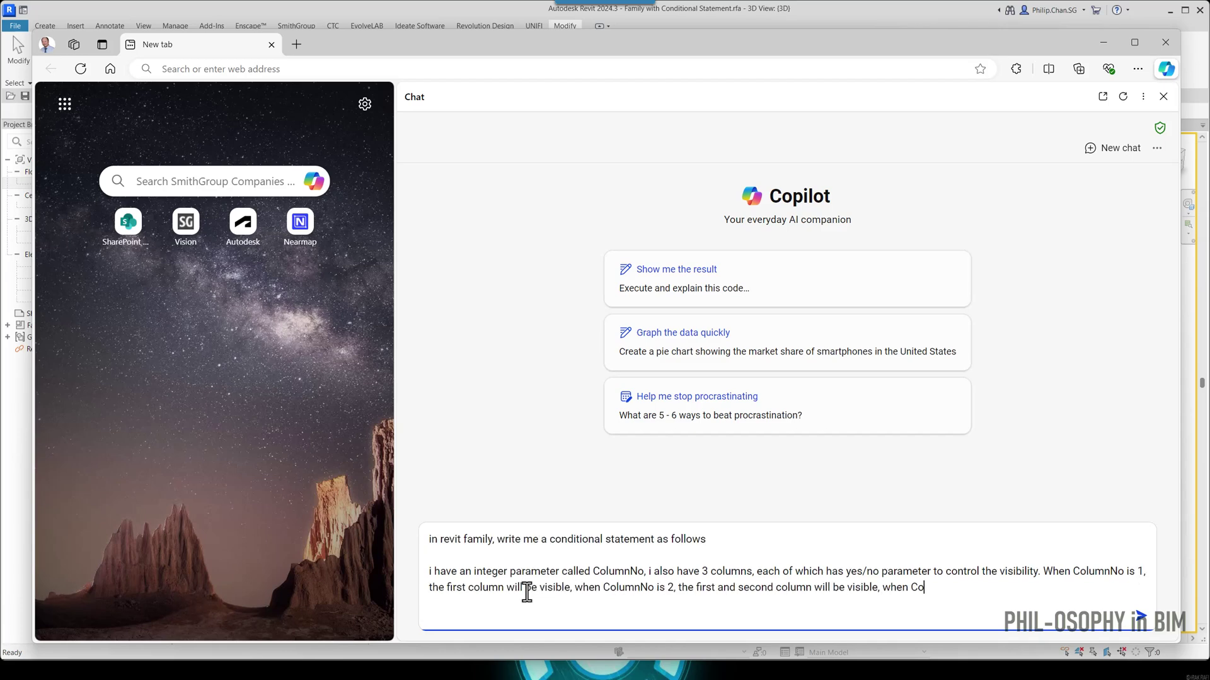
{"action": "type", "text": "lumnNo is 3, all three columns will be visible."}
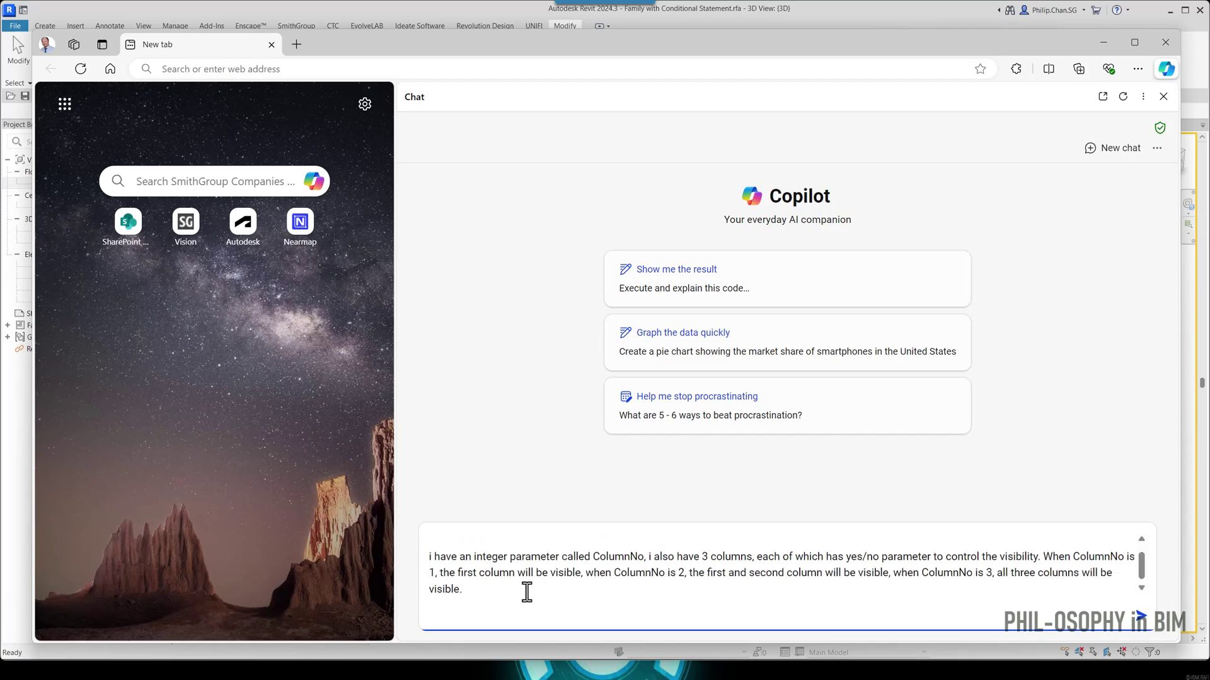
- Add to the prompt that no column is visible when ColumnNo is 0, and send it to Copilot
{"action": "type", "text": " when "}
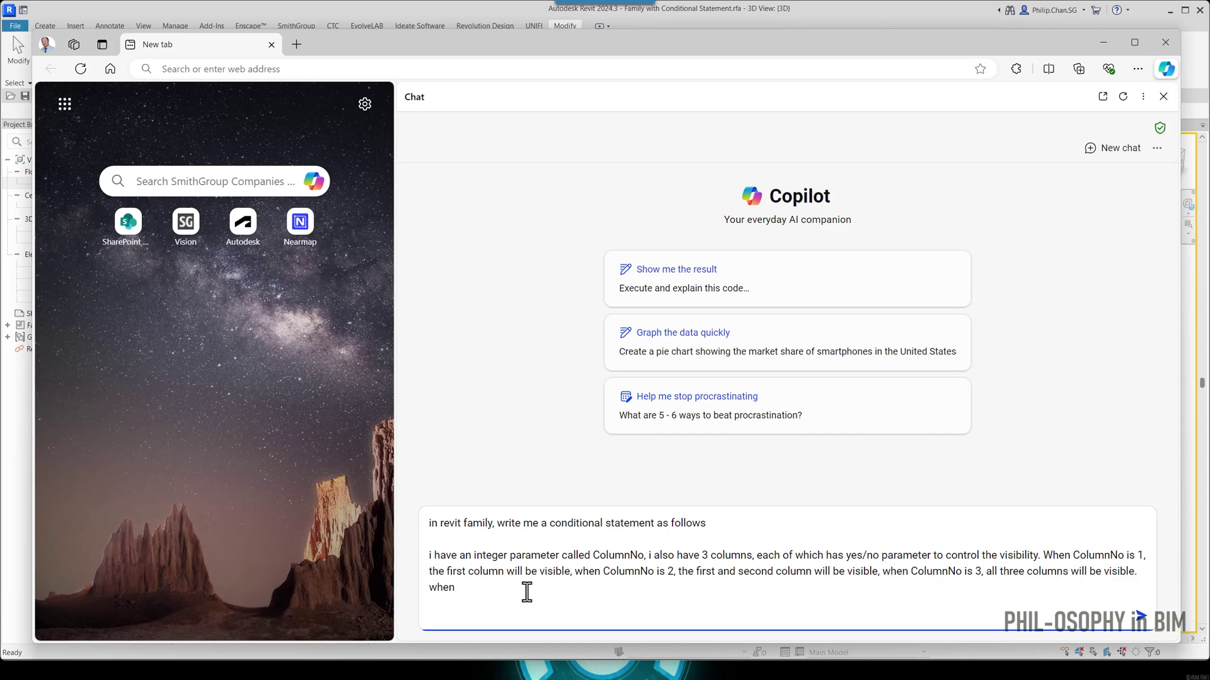
{"action": "type", "text": "ColumnNo is 0 none will be vislb"}
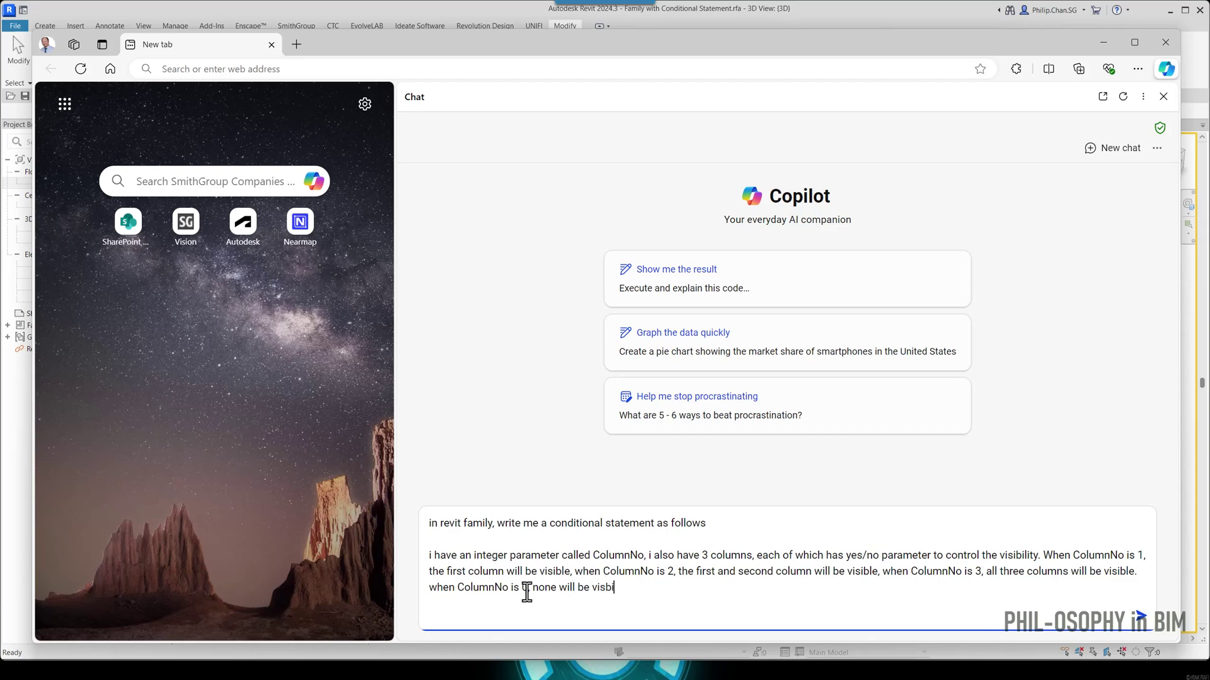
{"action": "key", "text": "BackSpace"}
{"action": "type", "text": "ible."}
{"action": "key", "text": "Return"}
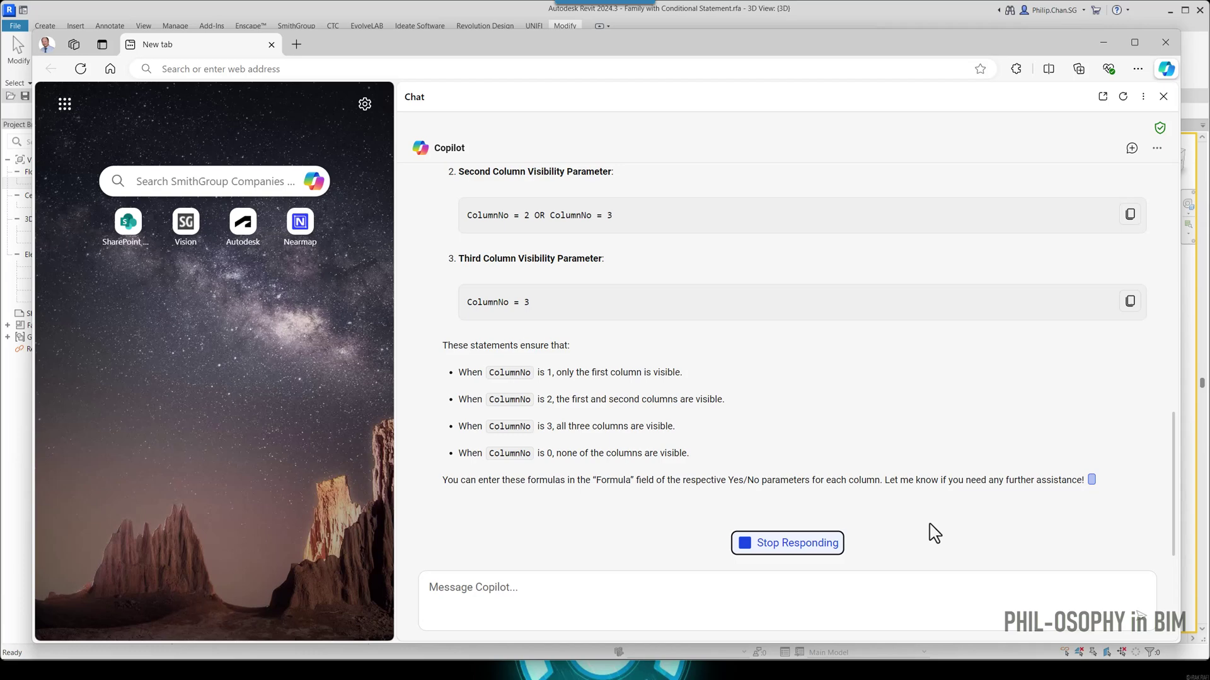
- Read through Copilot's formulas for the three column visibility parameters and its explanation of each ColumnNo value
{"action": "scroll", "coordinate": [933, 532], "scroll_direction": "up", "scroll_amount": 3}
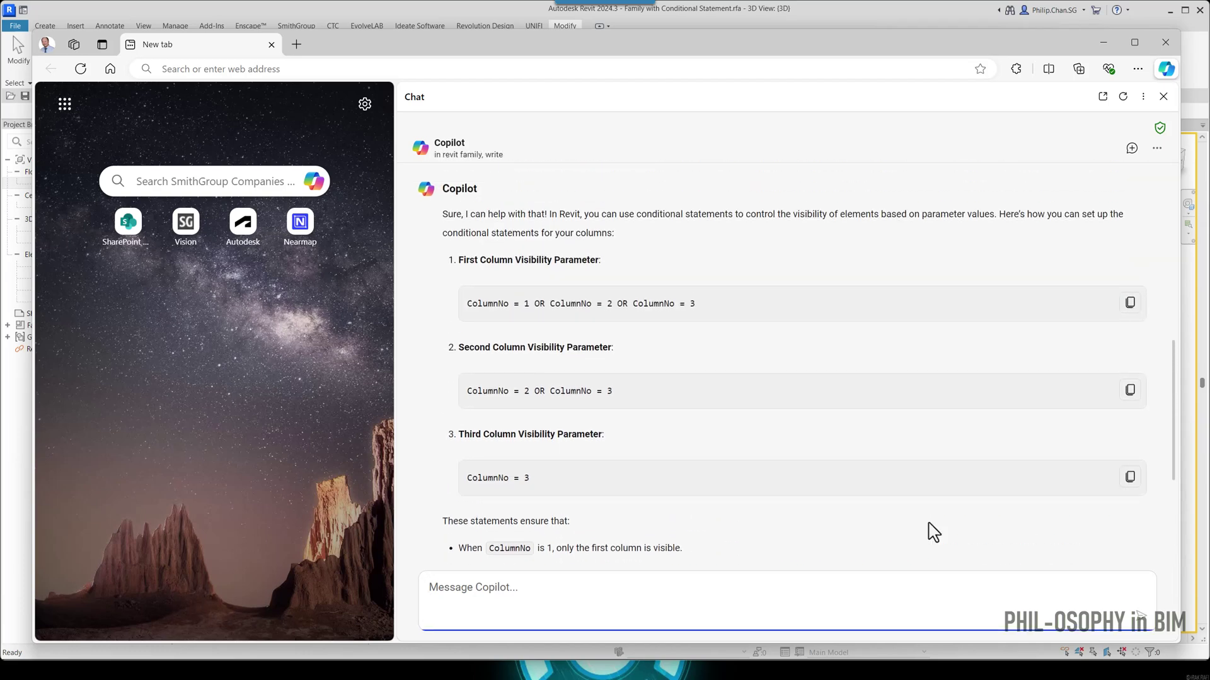
{"action": "scroll", "coordinate": [884, 515], "scroll_direction": "up", "scroll_amount": 1}
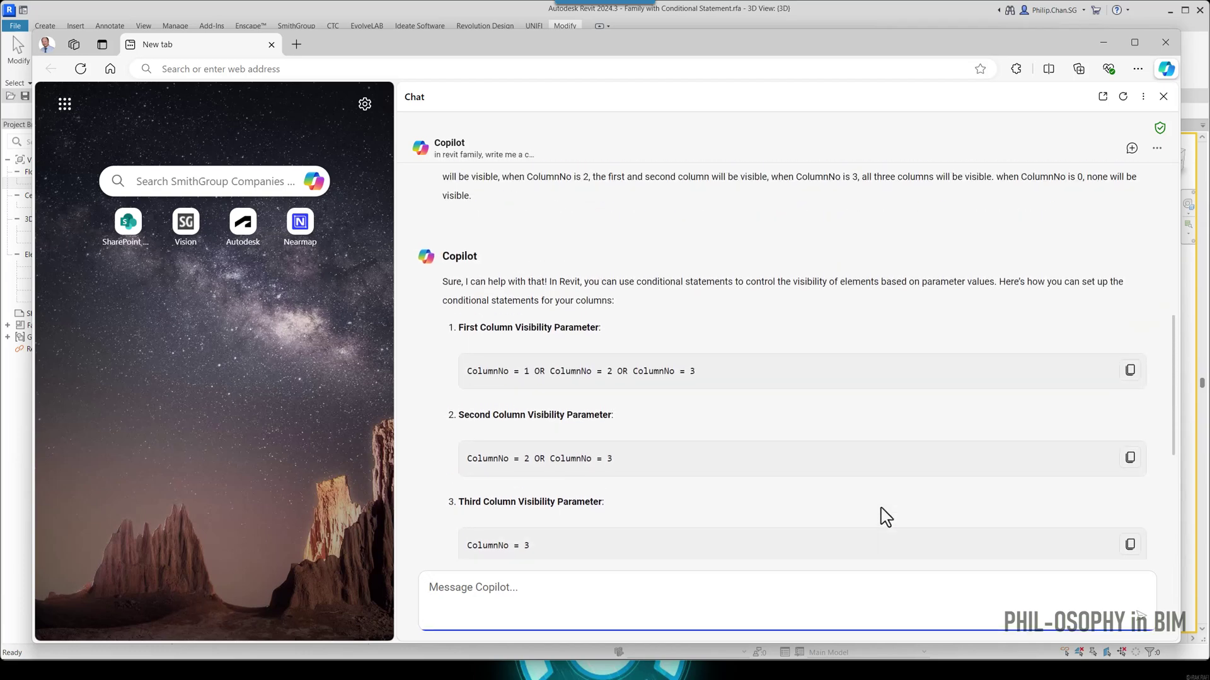
{"action": "scroll", "coordinate": [876, 510], "scroll_direction": "down", "scroll_amount": 1}
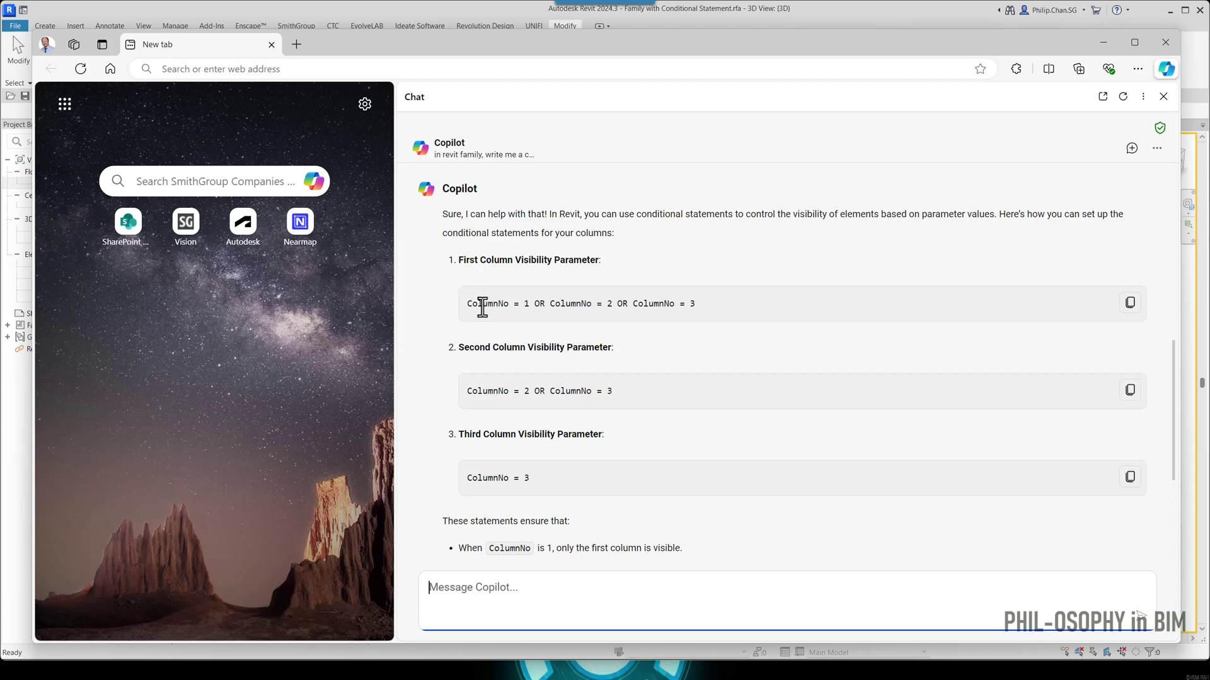
{"action": "scroll", "coordinate": [497, 321], "scroll_direction": "up", "scroll_amount": 2}
{"action": "scroll", "coordinate": [502, 323], "scroll_direction": "down", "scroll_amount": 1}
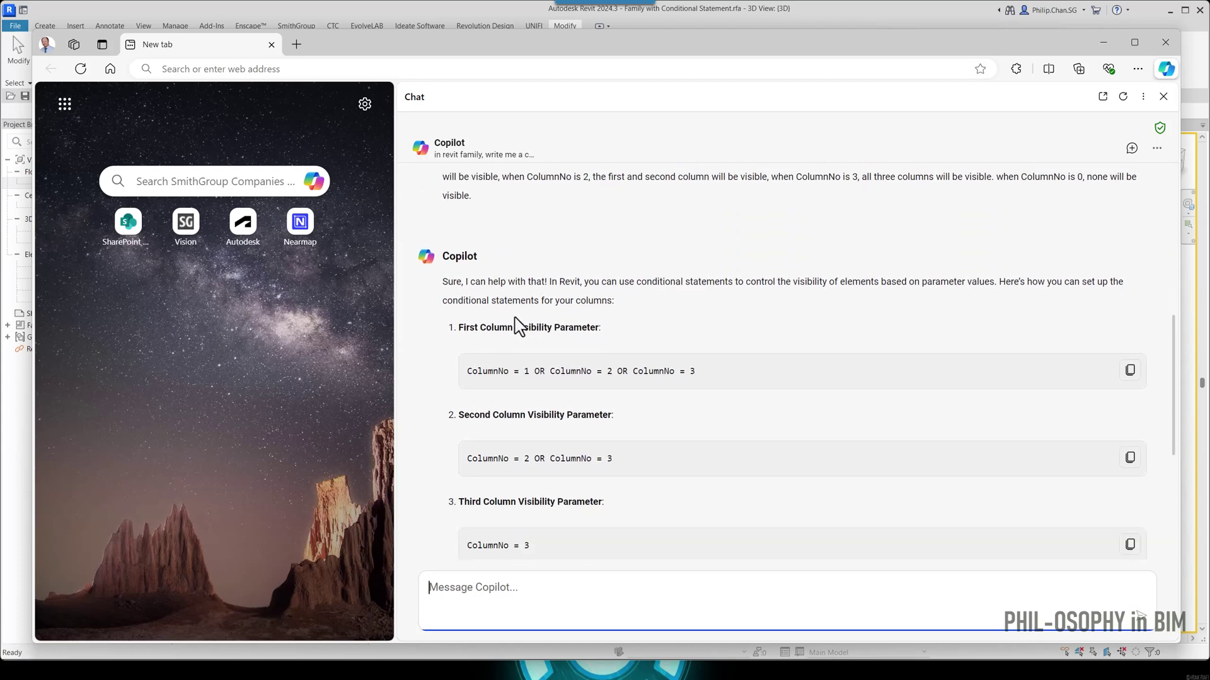
{"action": "scroll", "coordinate": [445, 300], "scroll_direction": "down", "scroll_amount": 2}
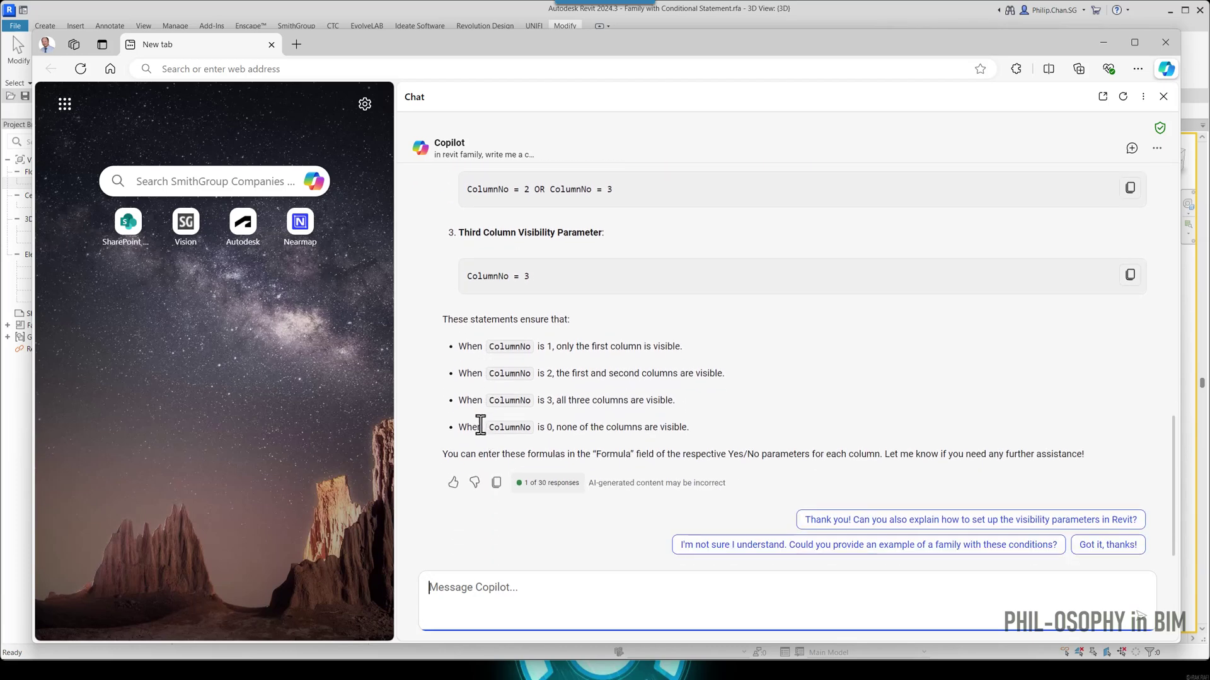
{"action": "scroll", "coordinate": [480, 426], "scroll_direction": "up", "scroll_amount": 5}
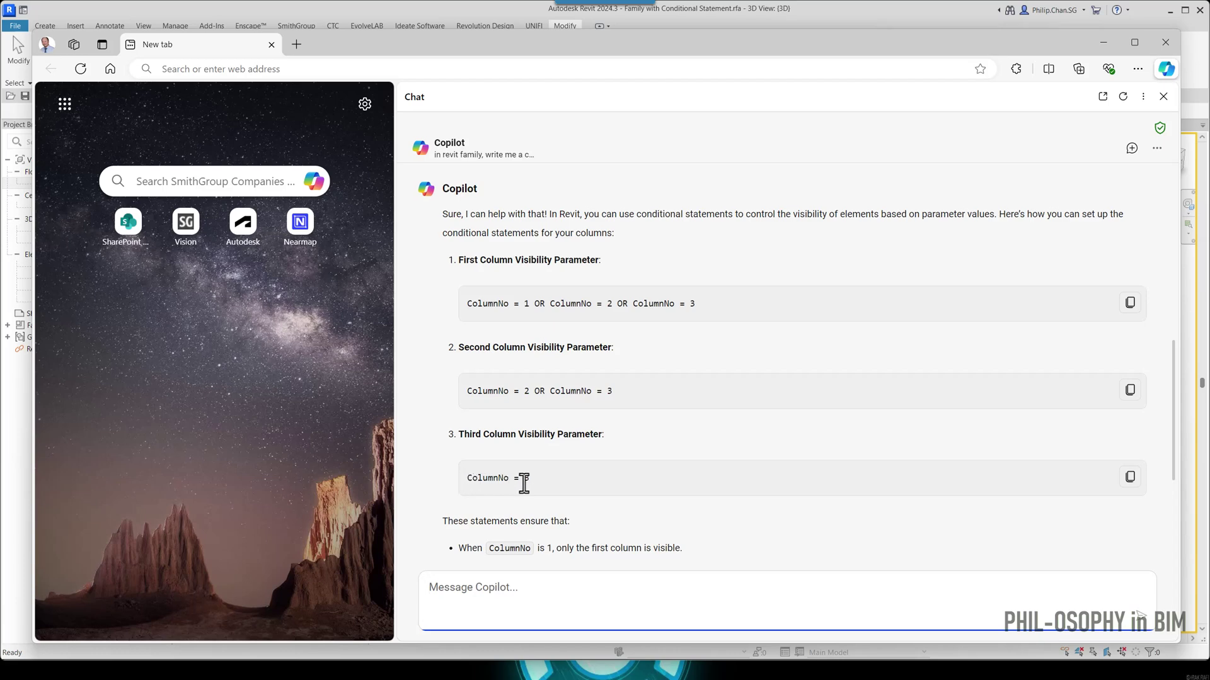
- Copy the third column's visibility formula, ColumnNo = 3, from Copilot's answer
{"action": "left_click", "coordinate": [1130, 476]}
{"action": "scroll", "coordinate": [1128, 485], "scroll_direction": "down", "scroll_amount": 1}
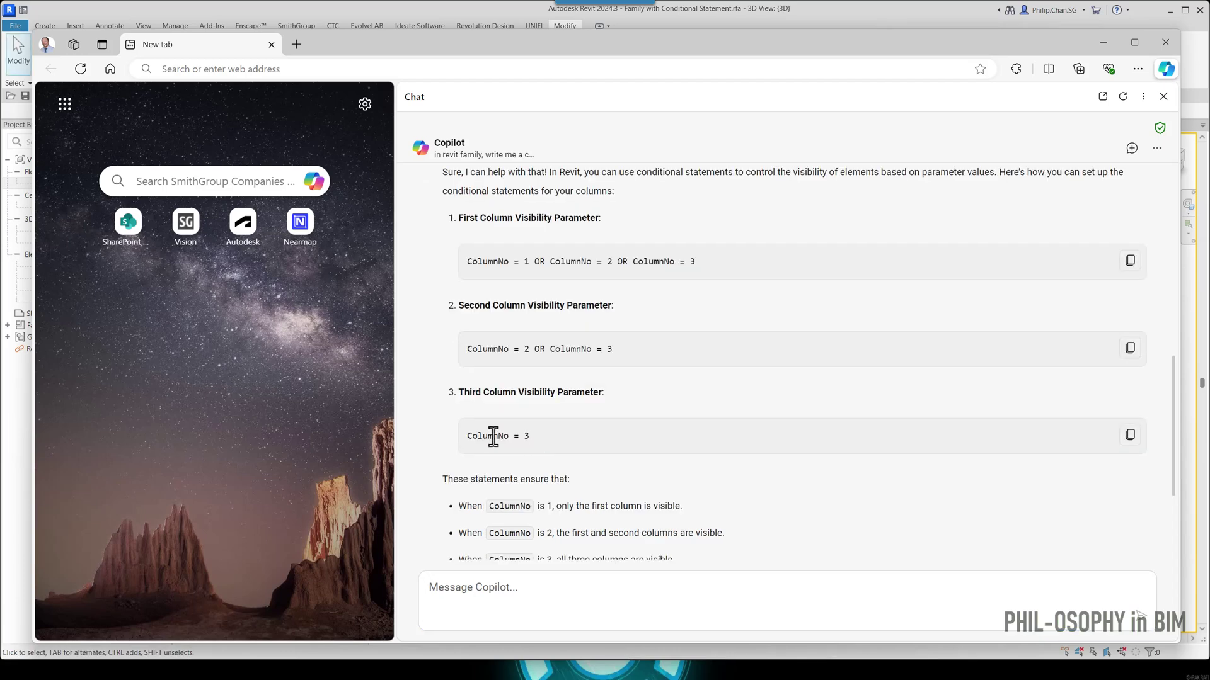
{"action": "left_click_drag", "start_coordinate": [533, 441], "coordinate": [469, 440]}
{"action": "right_click", "coordinate": [484, 436]}
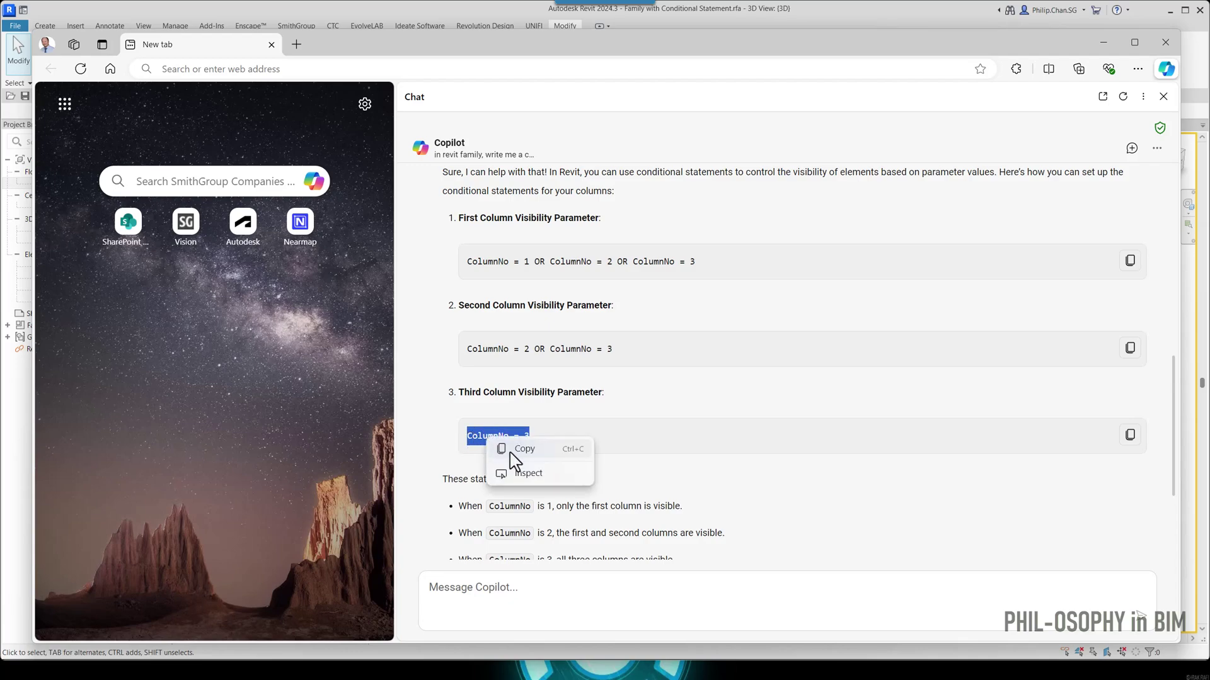
{"action": "left_click", "coordinate": [513, 452]}
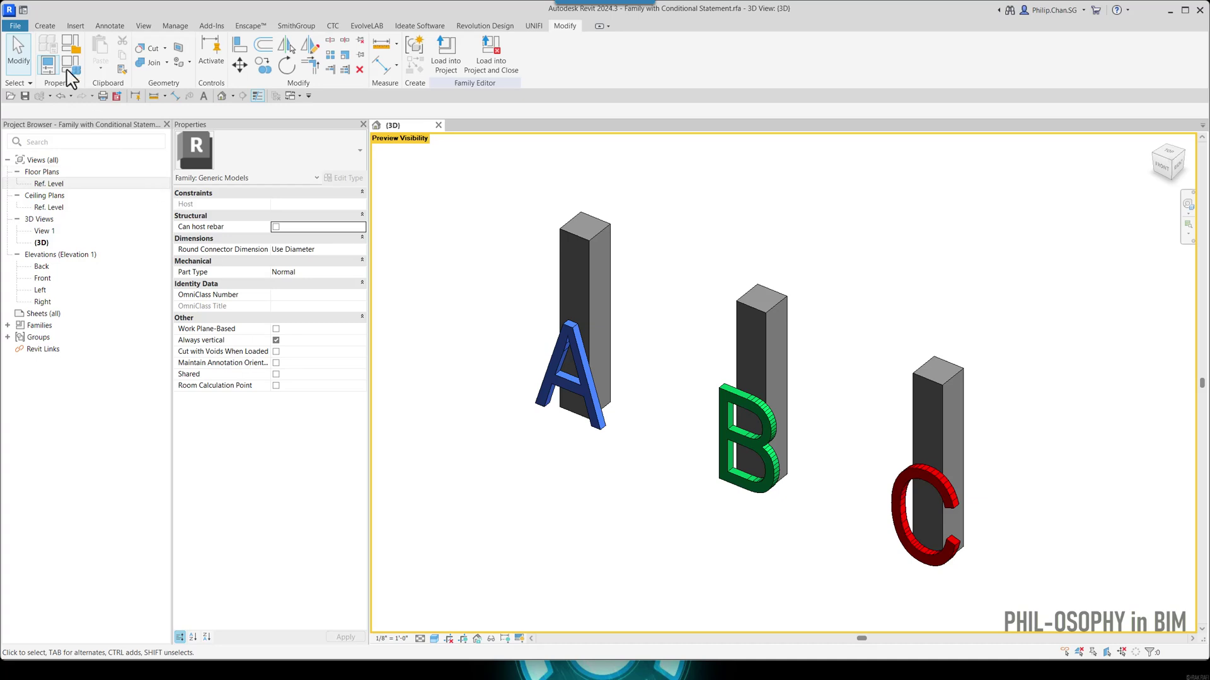
- In Revit's family types, set the formula of parameter C to ColumnNo = 3, apply it and close the dialog
{"action": "left_click", "coordinate": [71, 65]}
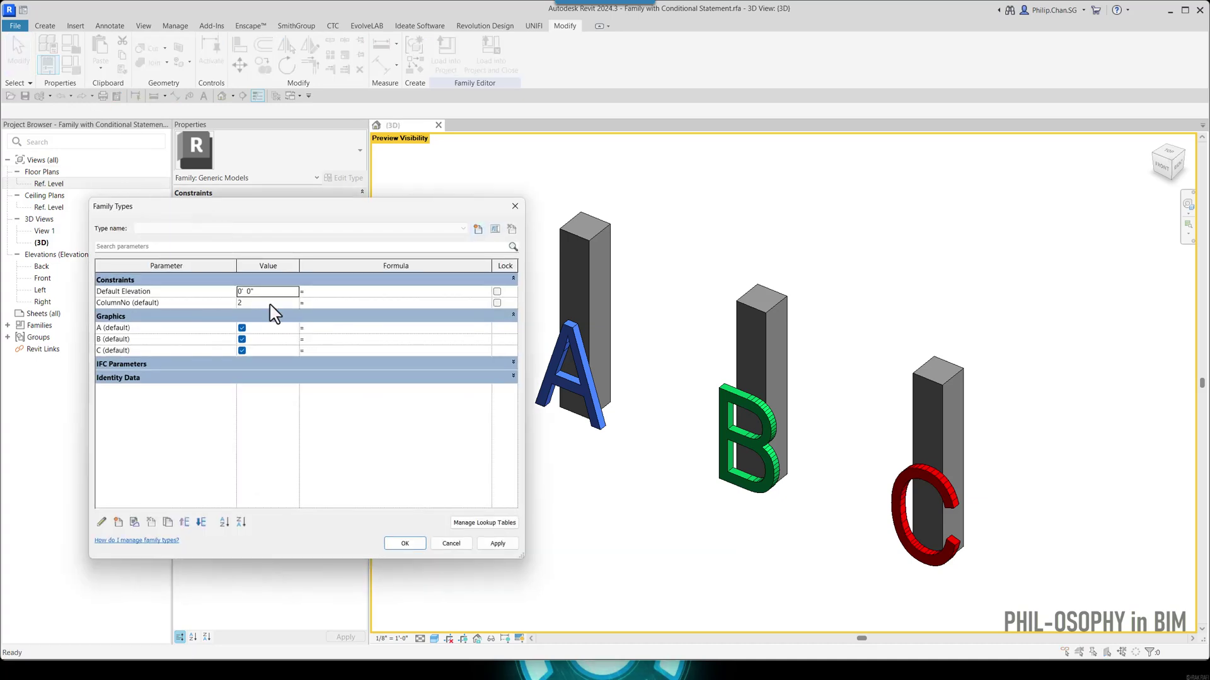
{"action": "left_click", "coordinate": [312, 351]}
{"action": "type", "text": "ColumnNo = 3"}
{"action": "left_click", "coordinate": [498, 545]}
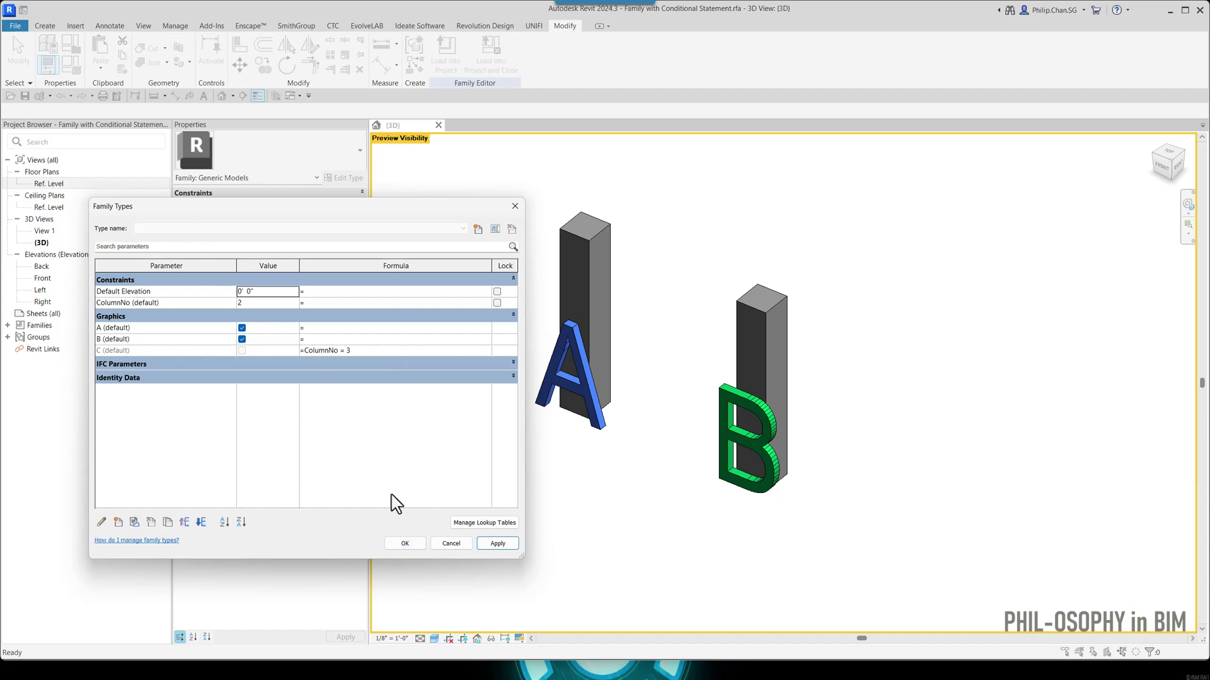
{"action": "left_click", "coordinate": [406, 543]}
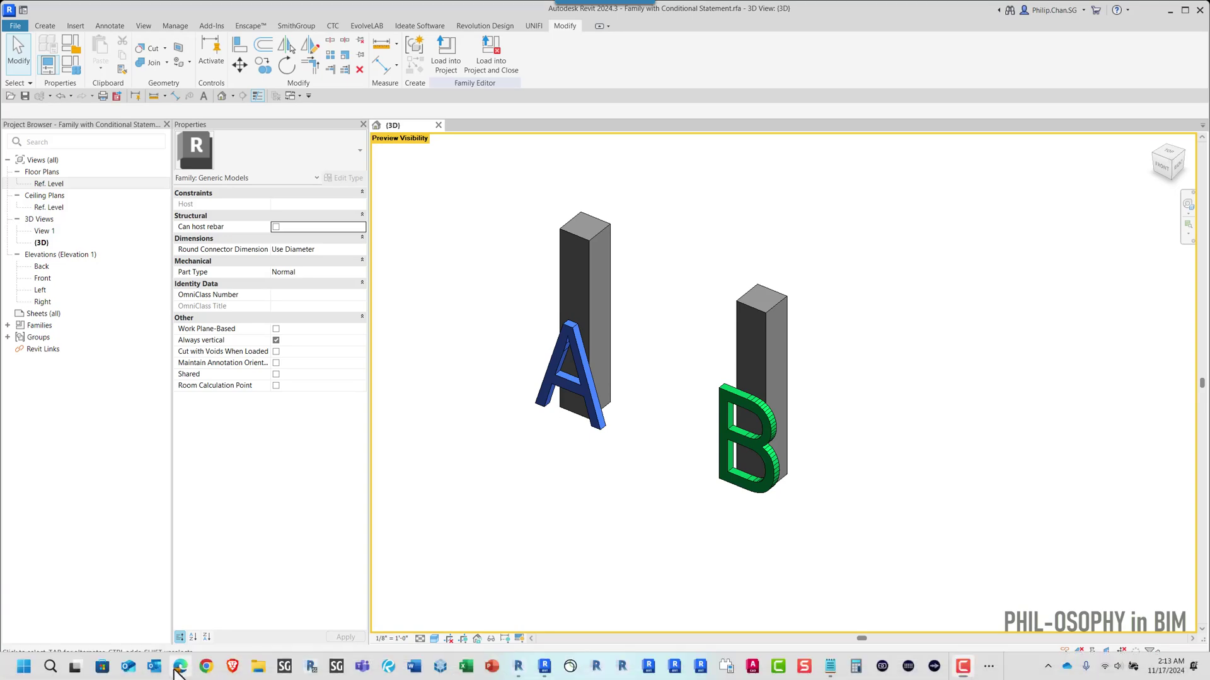
- Switch to the Copilot chat in Edge and copy the second column's formula, ColumnNo = 2 OR ColumnNo = 3
{"action": "left_click", "coordinate": [180, 667]}
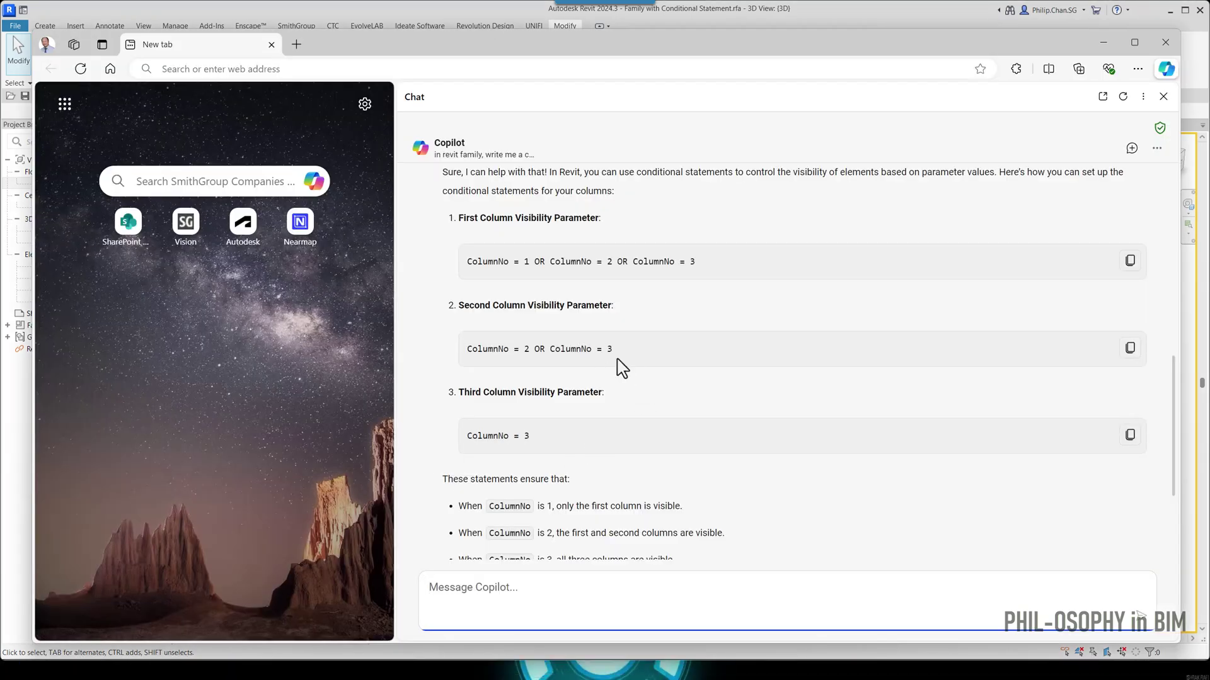
{"action": "left_click", "coordinate": [566, 350]}
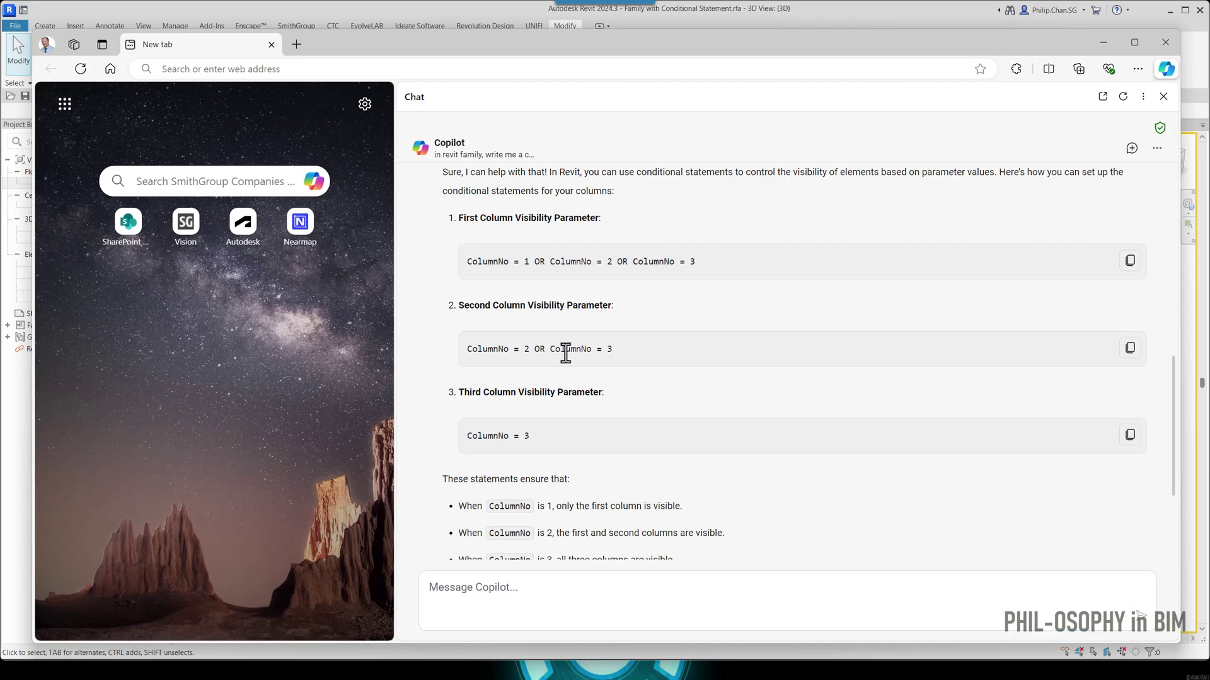
{"action": "left_click_drag", "start_coordinate": [610, 349], "coordinate": [467, 354]}
{"action": "right_click", "coordinate": [477, 354]}
{"action": "left_click", "coordinate": [501, 363]}
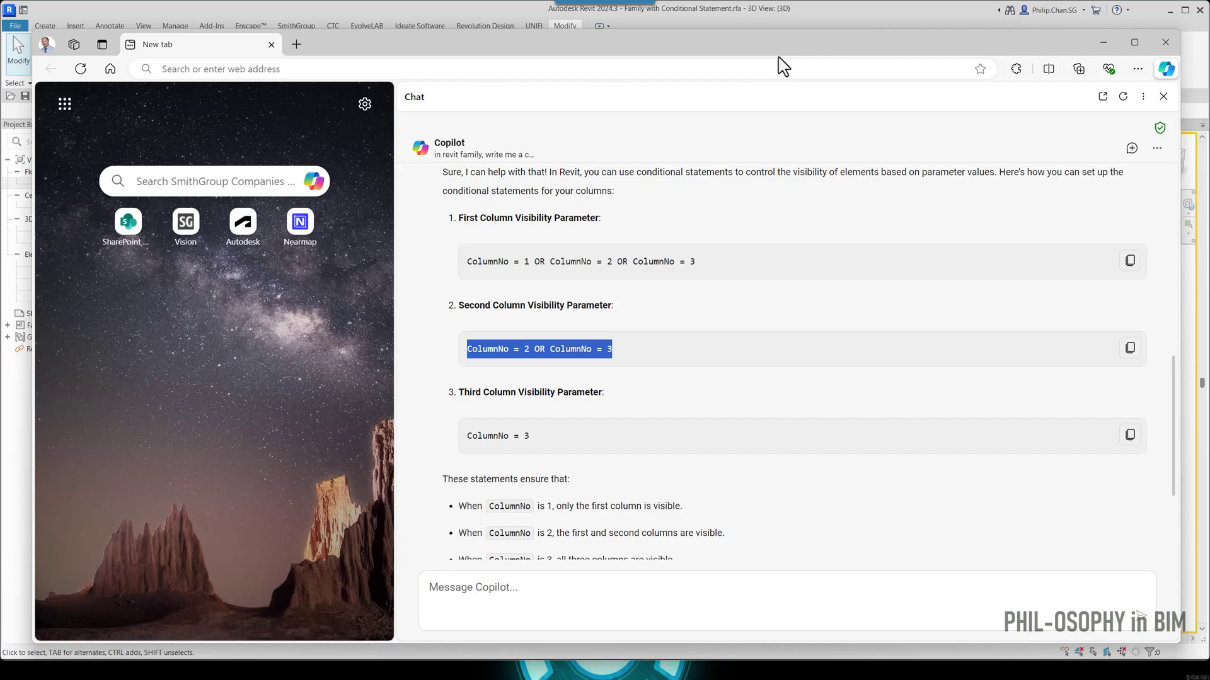
- Switch to Revit, paste the copied formula for parameter B in the family types, and try it without the OR operator
{"action": "left_click", "coordinate": [729, 20]}
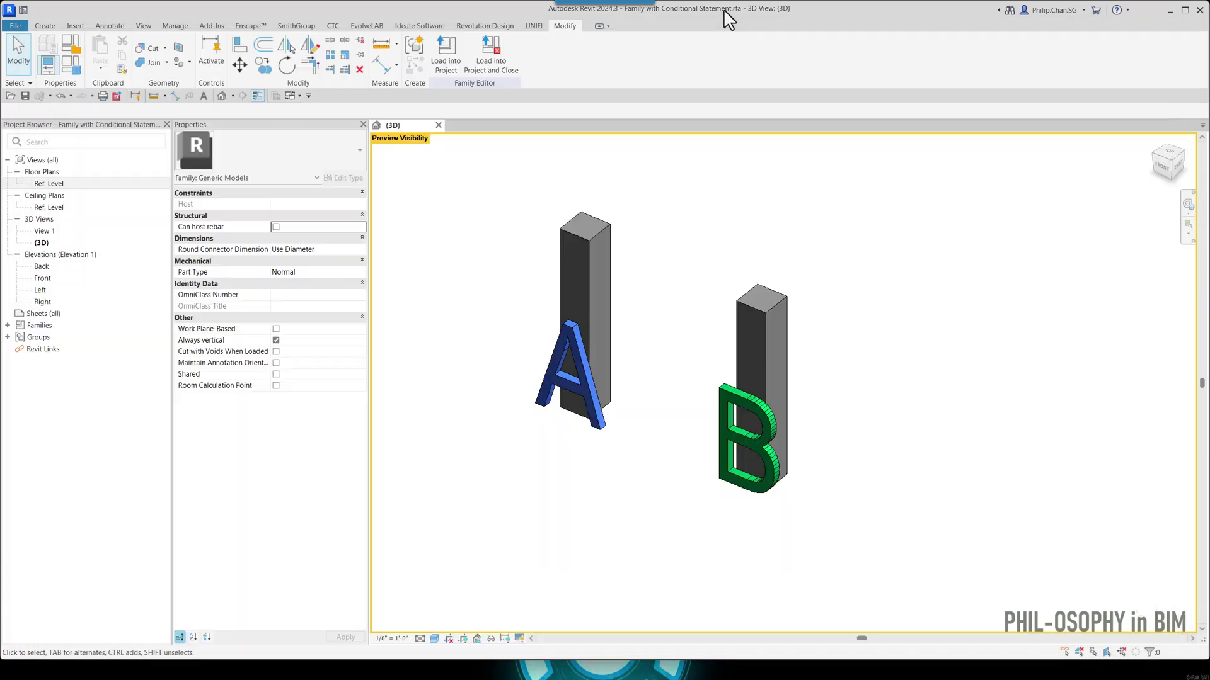
{"action": "left_click", "coordinate": [72, 65]}
{"action": "left_click", "coordinate": [324, 341]}
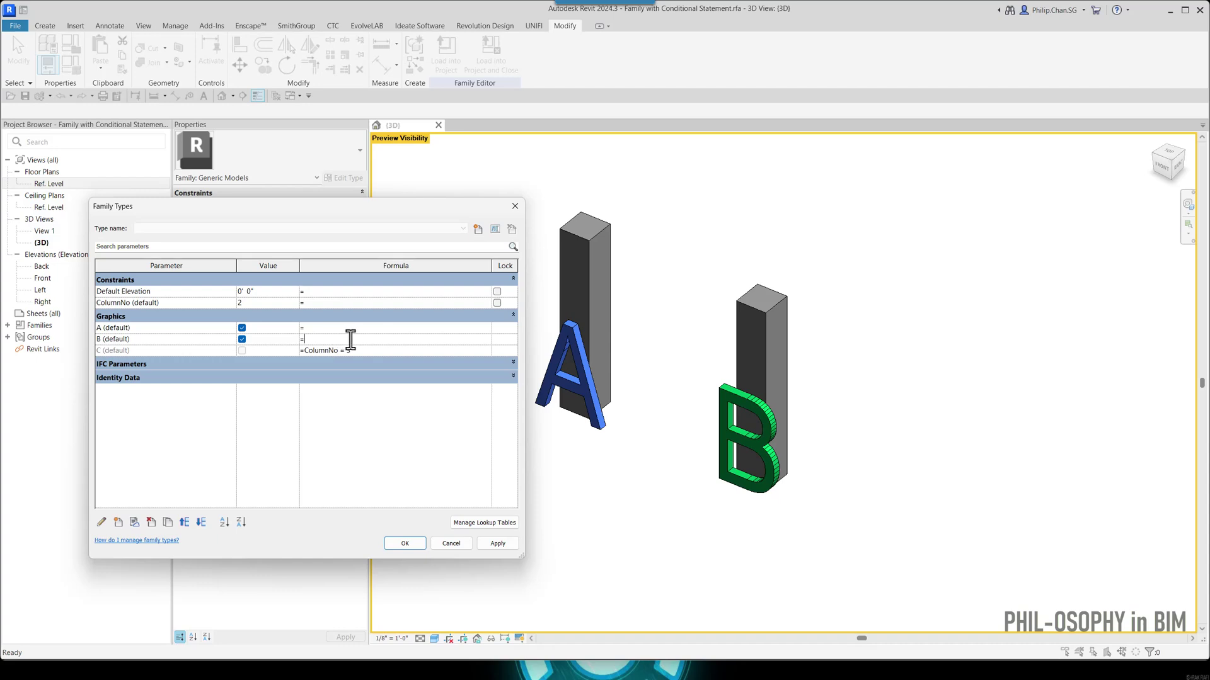
{"action": "type", "text": "ColumnNo = 2 OR ColumnNo = 3"}
{"action": "key", "text": "Return"}
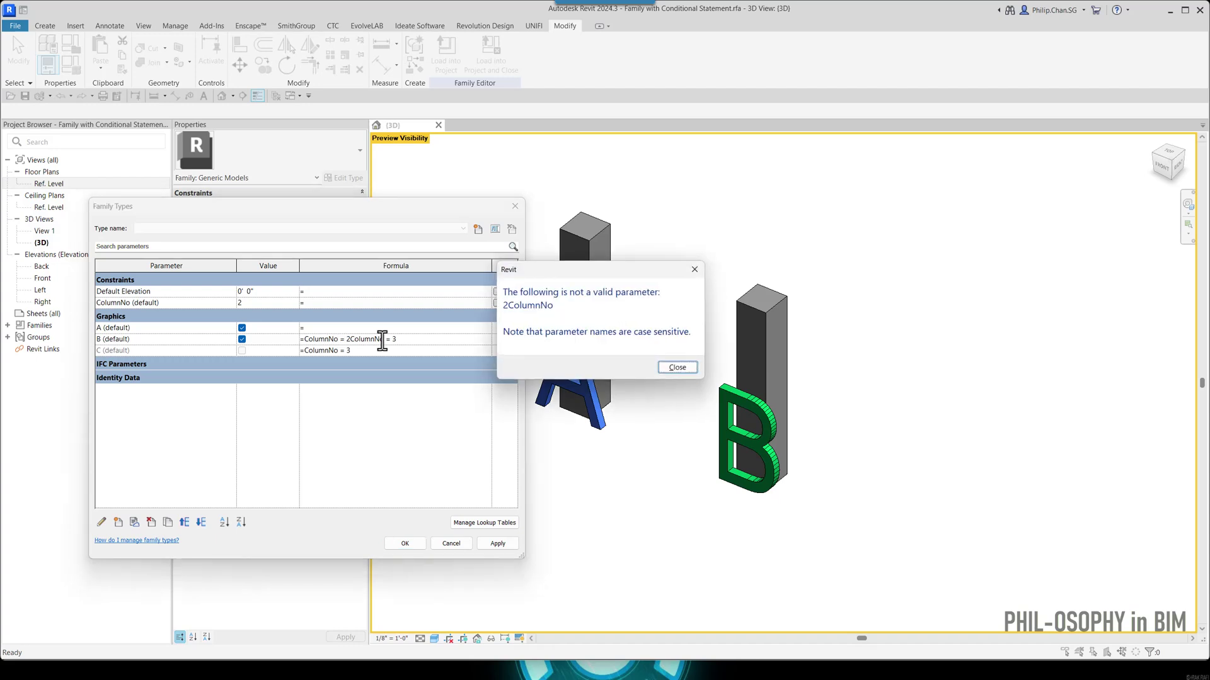
{"action": "left_click", "coordinate": [676, 368]}
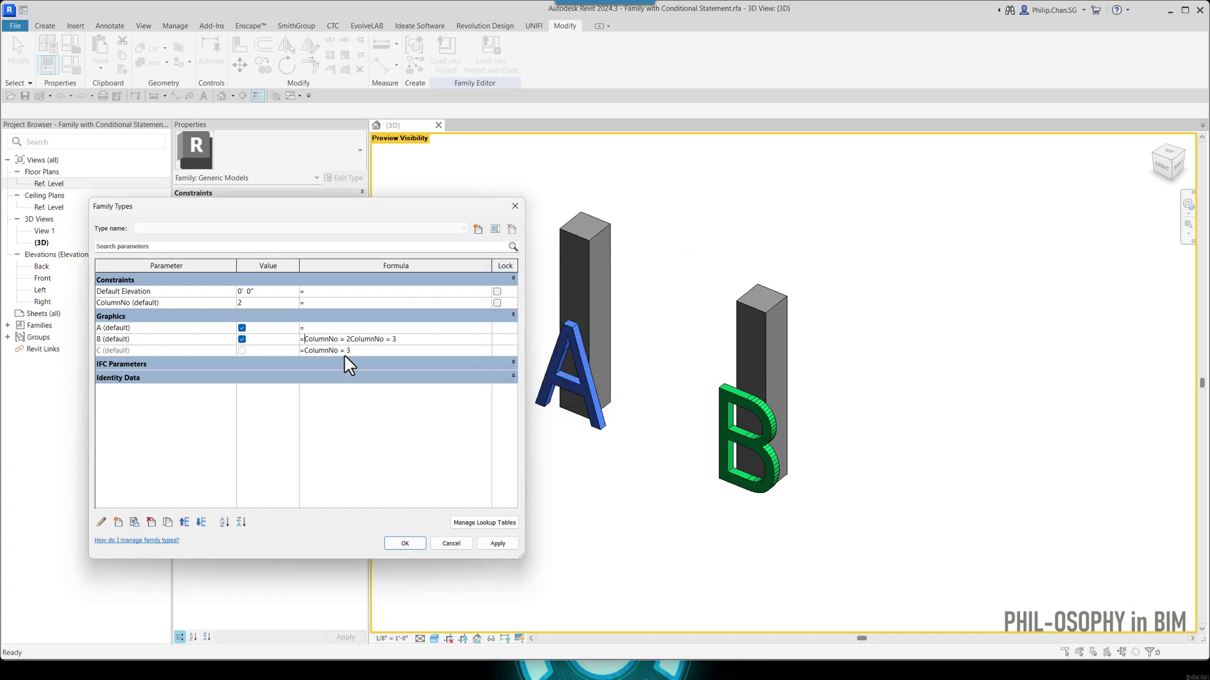
- Rewrite the formula of parameter B as or(ColumnNo = 2, ColumnNo = 3) and apply it
{"action": "type", "text": "or("}
{"action": "left_click", "coordinate": [357, 341]}
{"action": "left_click", "coordinate": [482, 543]}
{"action": "left_click", "coordinate": [493, 545]}
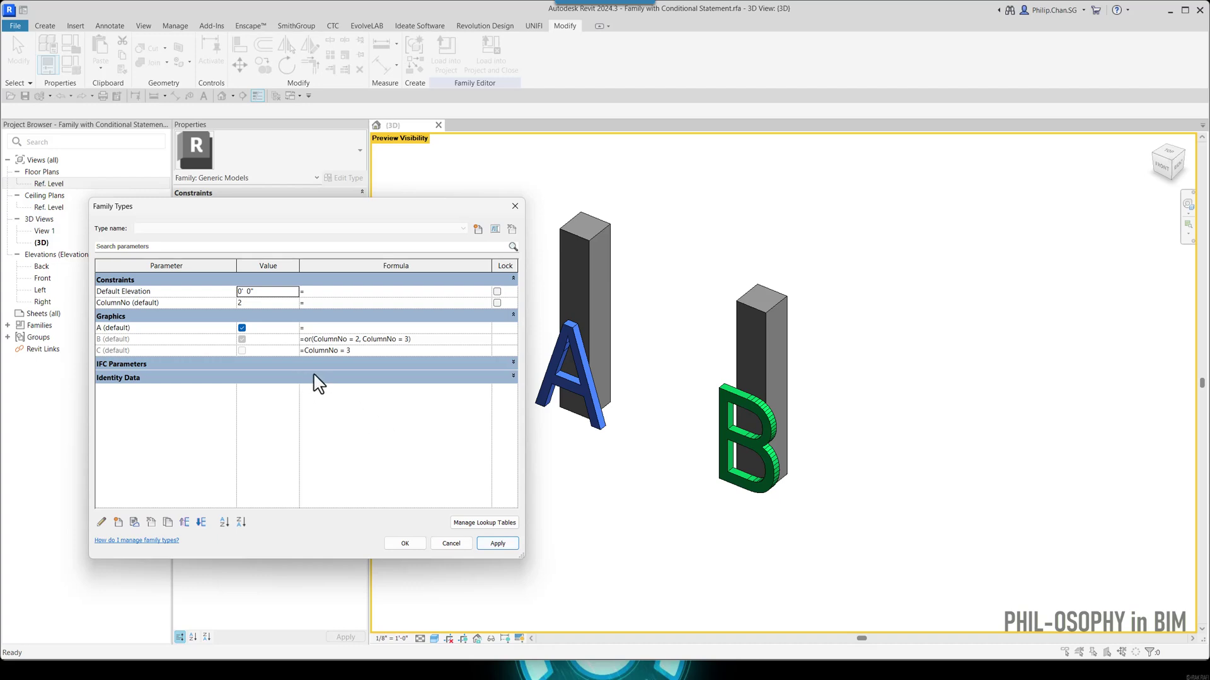
- Test the column visibility with ColumnNo set to 1, set it back to 2, and close the family types
{"action": "left_click", "coordinate": [271, 304]}
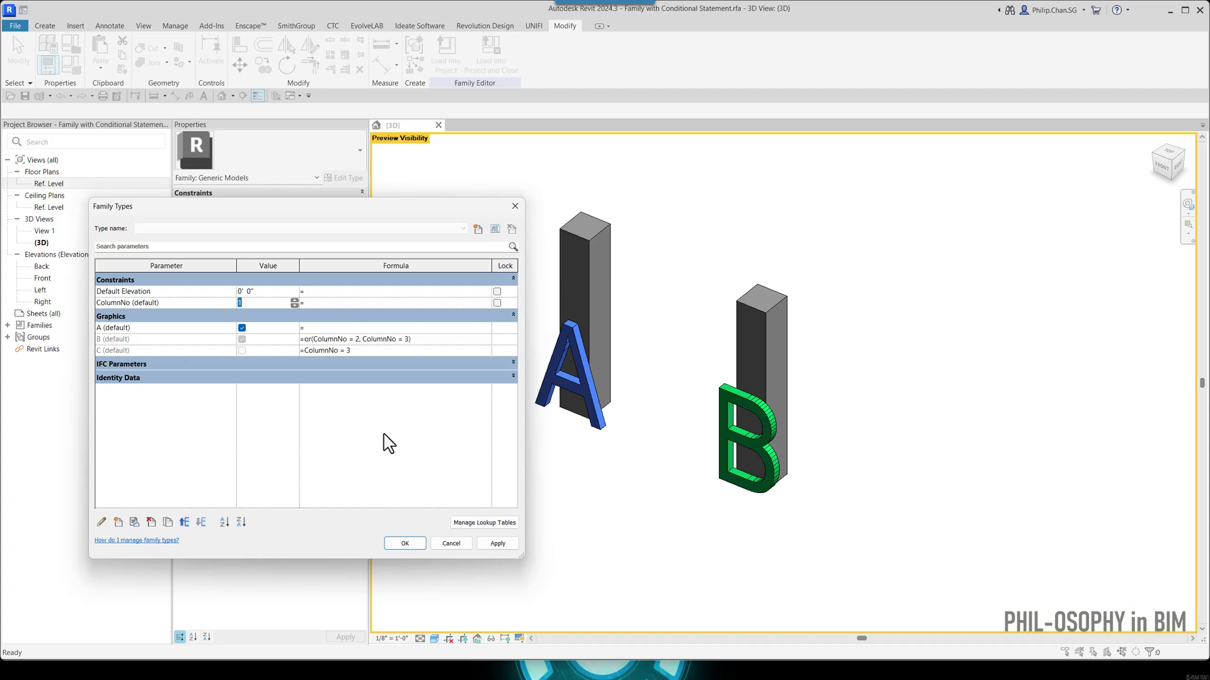
{"action": "type", "text": "1"}
{"action": "left_click", "coordinate": [491, 544]}
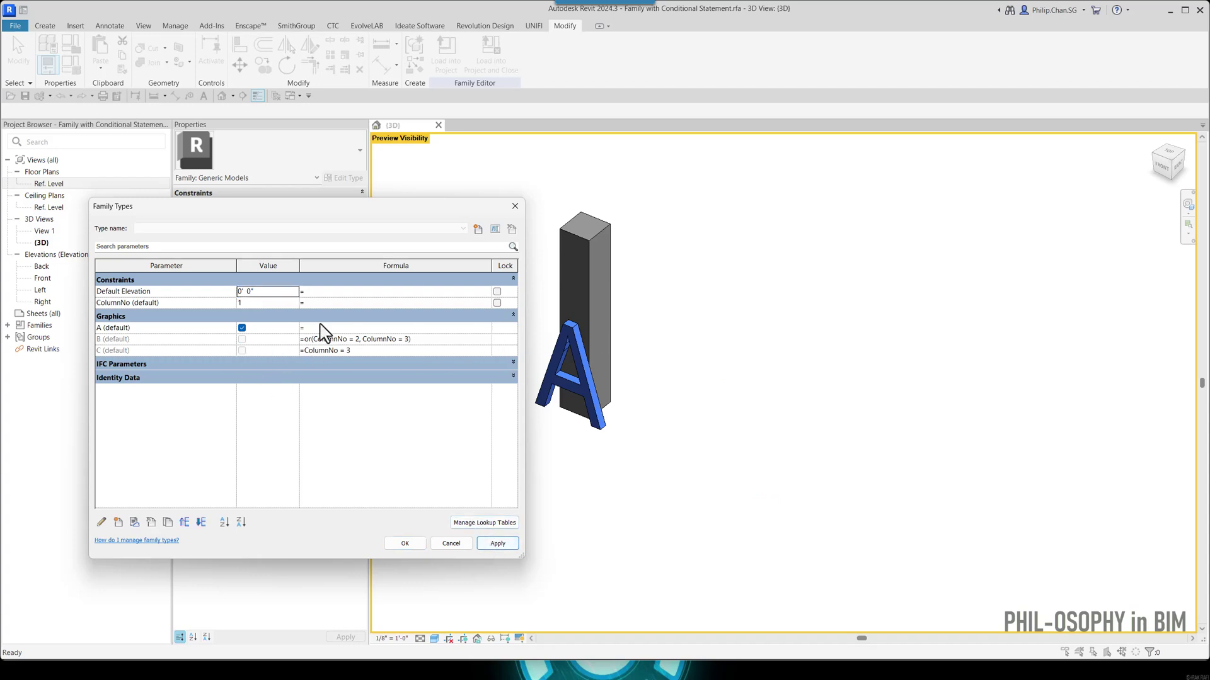
{"action": "left_click", "coordinate": [292, 302]}
{"action": "left_click", "coordinate": [496, 544]}
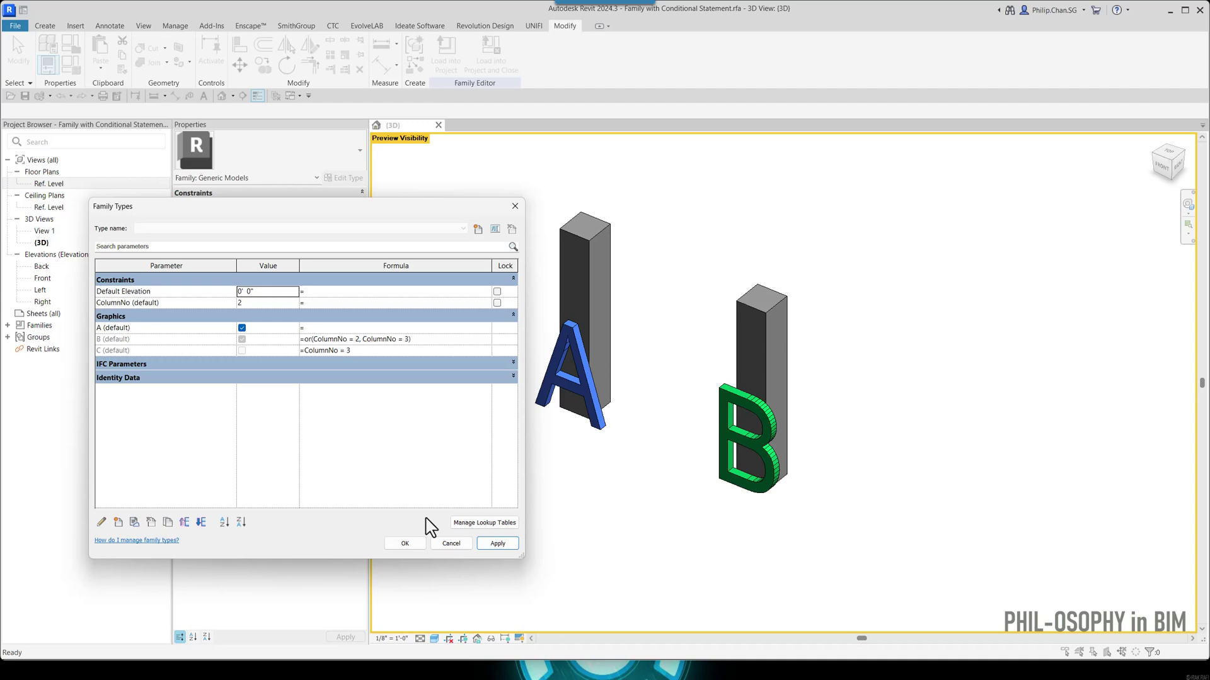
{"action": "left_click", "coordinate": [405, 544]}
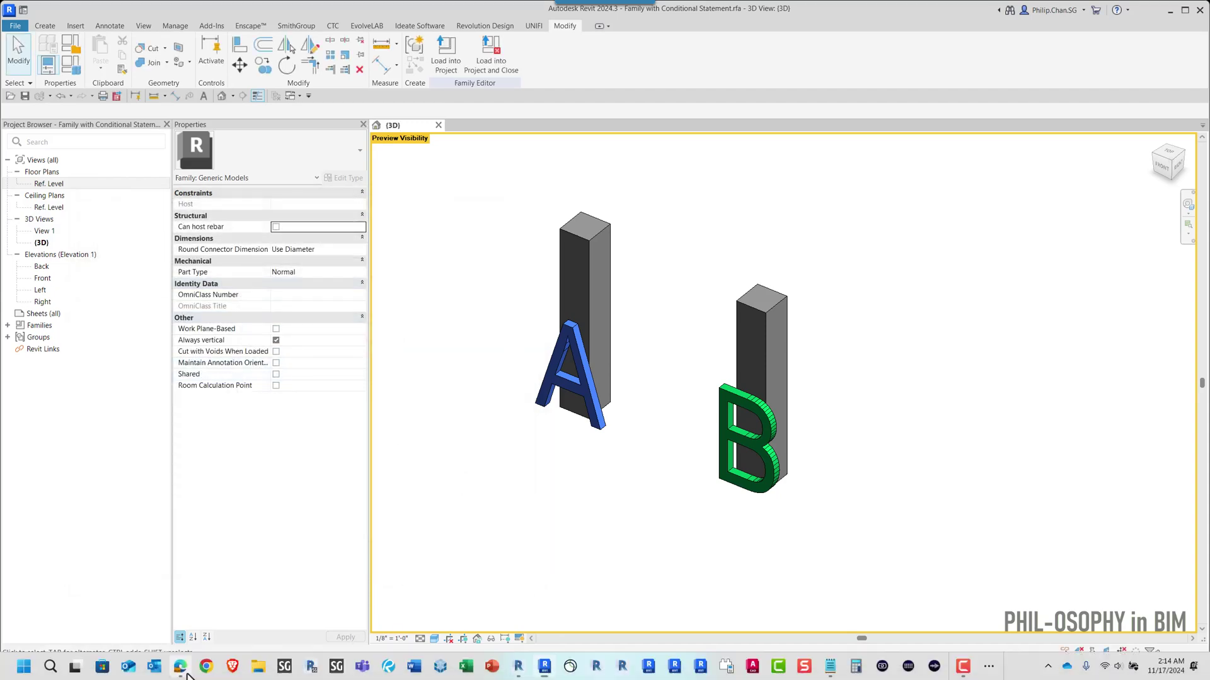
- Copy the first column's formula, ColumnNo = 1 OR ColumnNo = 2 OR ColumnNo = 3, from the Copilot chat in Edge and return to Revit
{"action": "left_click", "coordinate": [605, 666]}
{"action": "left_click", "coordinate": [669, 276]}
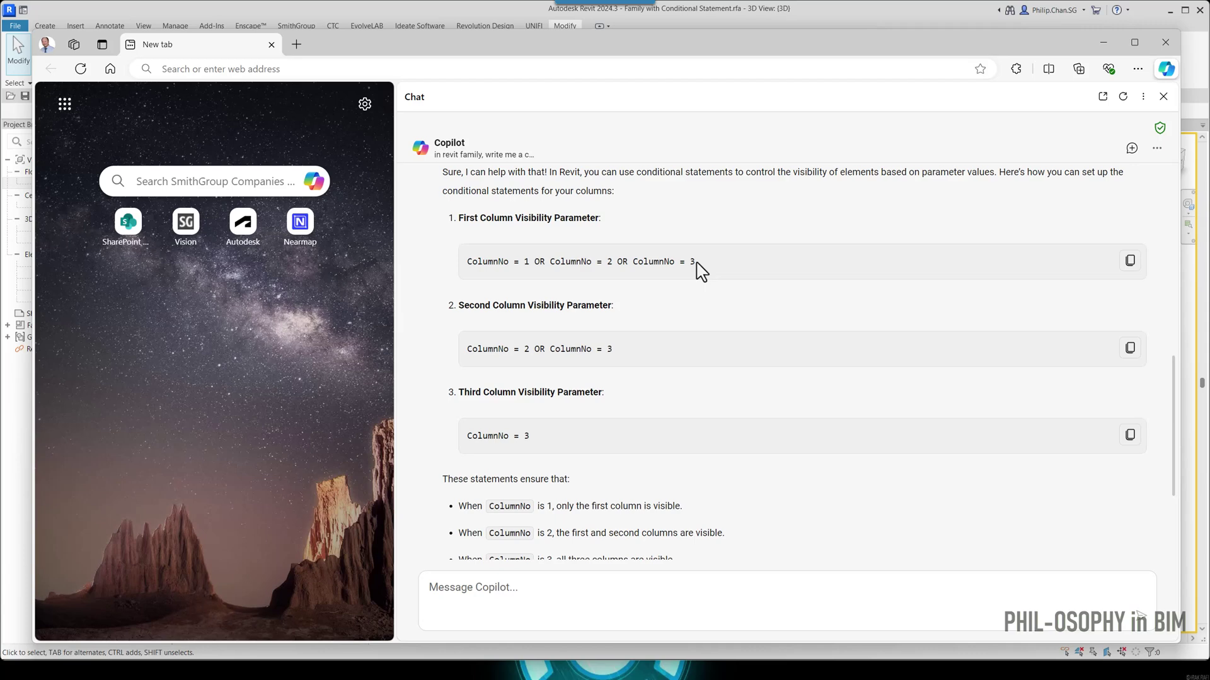
{"action": "left_click_drag", "start_coordinate": [695, 262], "coordinate": [466, 263]}
{"action": "right_click", "coordinate": [475, 263]}
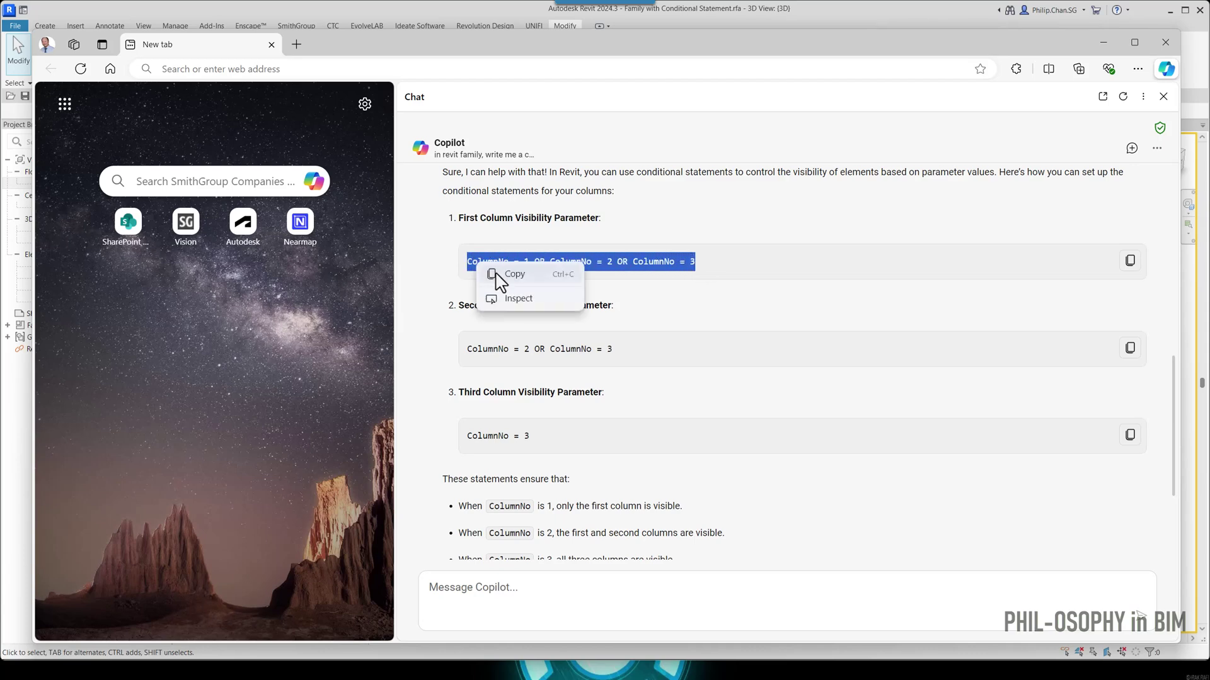
{"action": "left_click", "coordinate": [499, 277]}
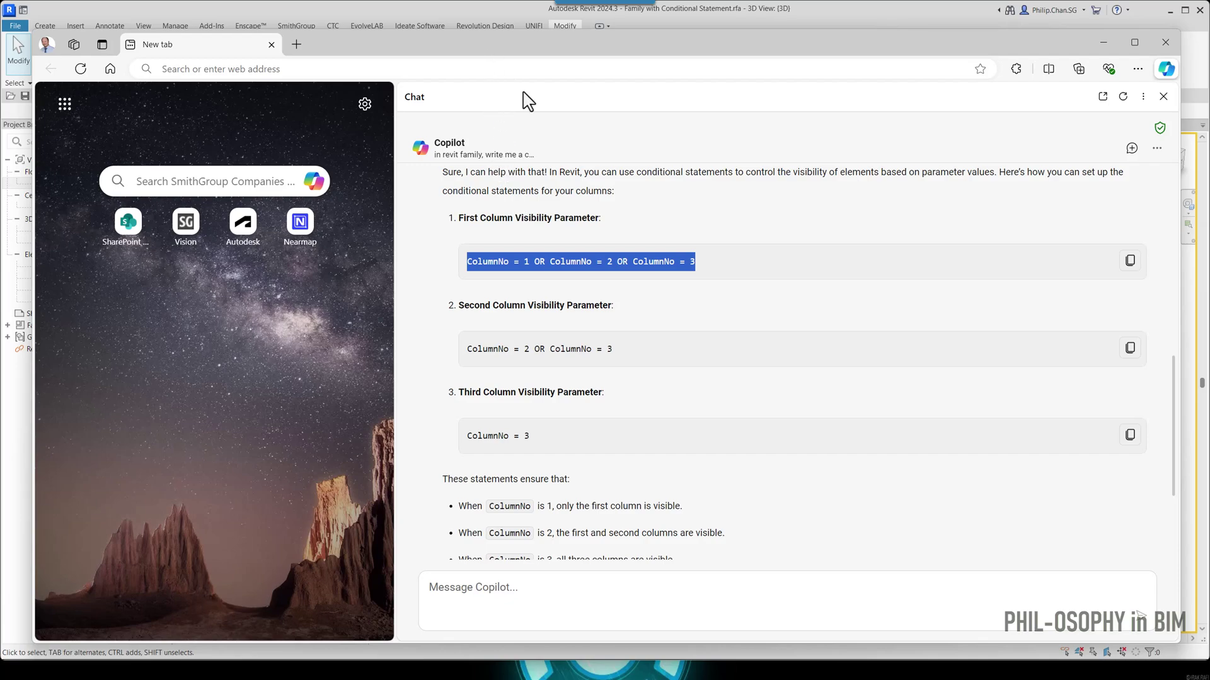
{"action": "left_click", "coordinate": [518, 32]}
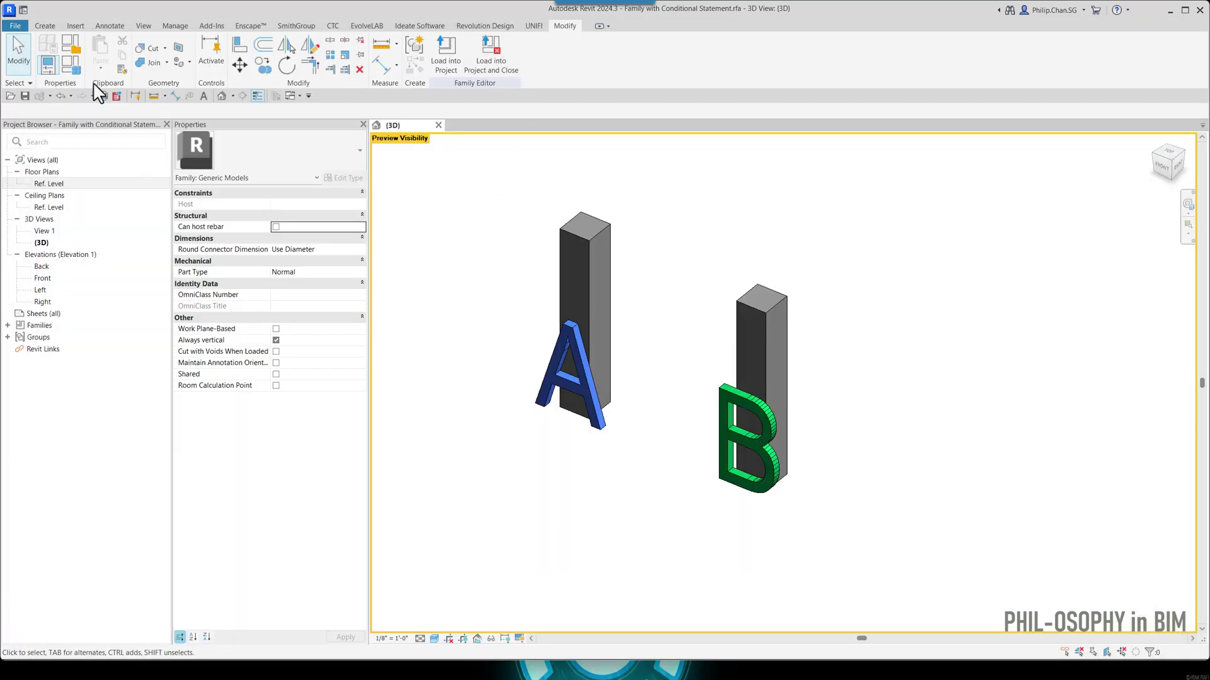
- Open the family types and paste the copied OR formula, ColumnNo = 1 OR ColumnNo = 2 OR ColumnNo = 3, for parameter A
{"action": "left_click", "coordinate": [74, 68]}
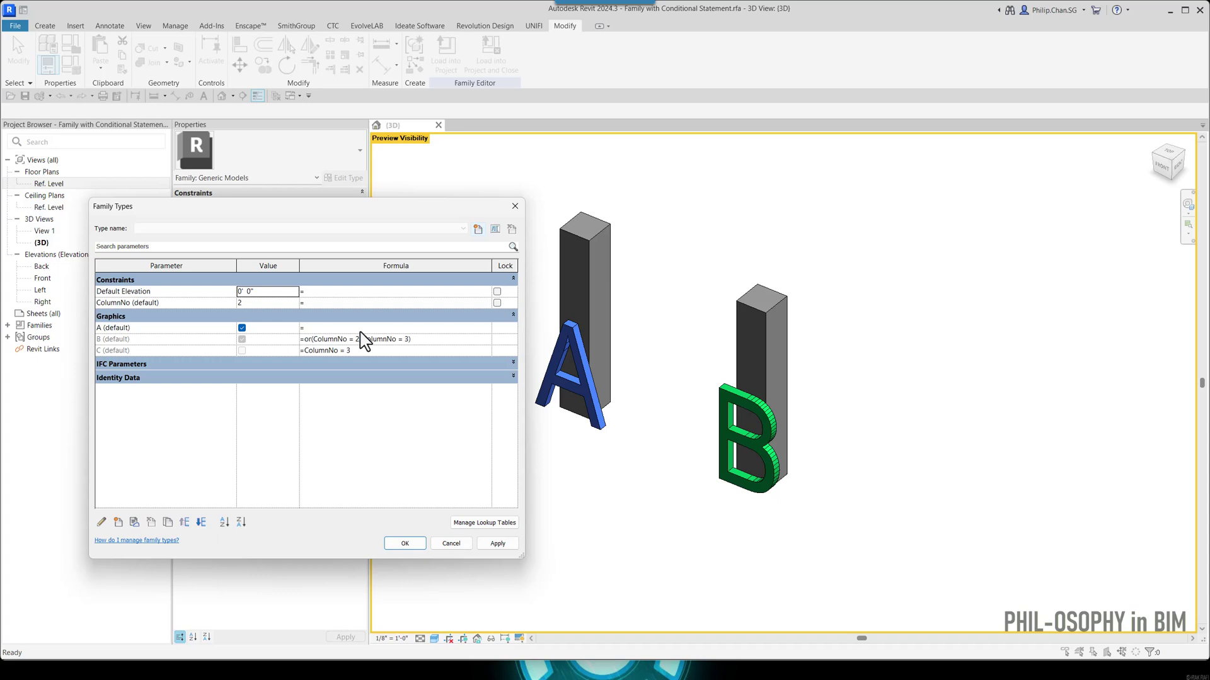
{"action": "left_click", "coordinate": [363, 329]}
{"action": "key", "text": "ctrl+v"}
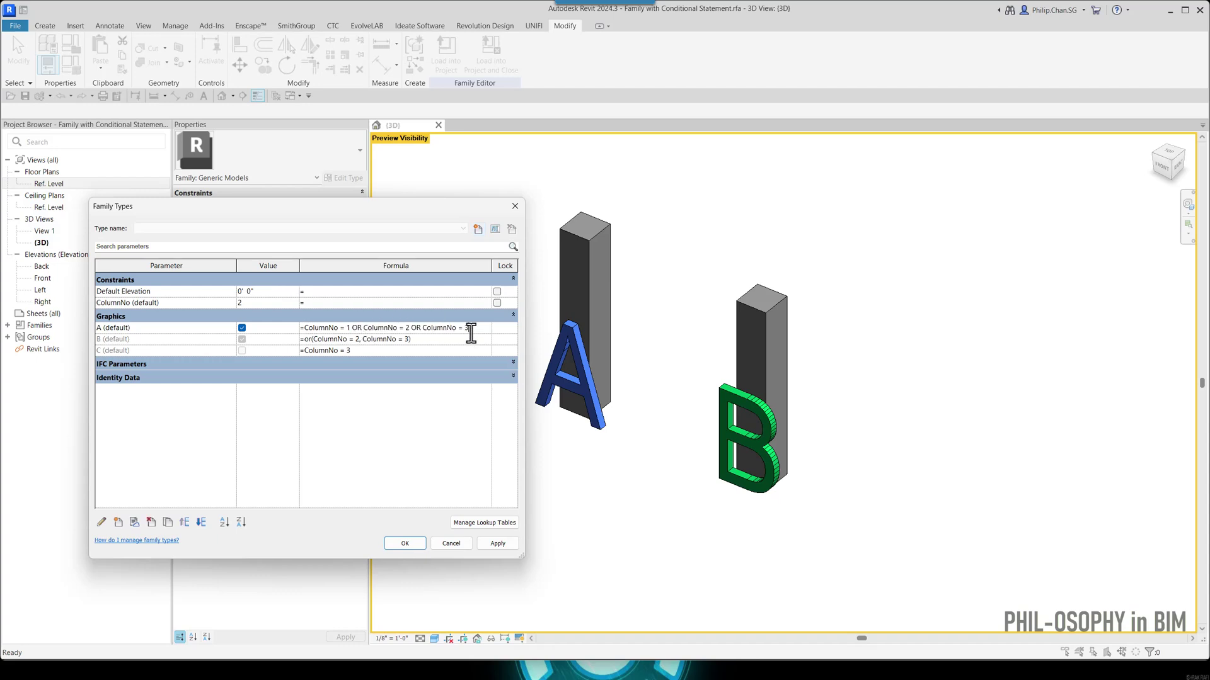
- Rewrite the formula of parameter A as or(ColumnNo = 1, ColumnNo = 2, ColumnNo = 3) and apply it
{"action": "left_click", "coordinate": [423, 328]}
{"action": "left_click", "coordinate": [364, 328]}
{"action": "key", "text": "BackSpace"}
{"action": "key", "text": "BackSpace"}
{"action": "key", "text": "BackSpace"}
{"action": "key", "text": "BackSpace"}
{"action": "type", "text": ","}
{"action": "left_click", "coordinate": [303, 328]}
{"action": "type", "text": "or(("}
{"action": "left_click", "coordinate": [456, 330]}
{"action": "left_click", "coordinate": [483, 544]}
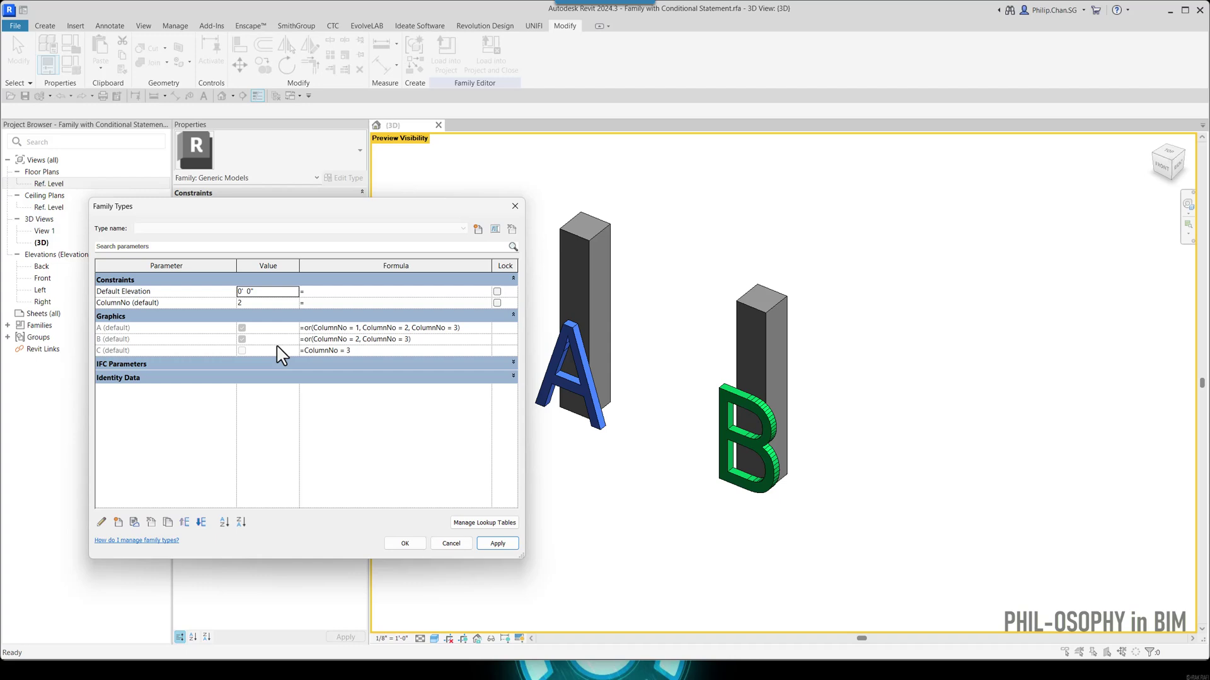
- Move the family types dialog away from the columns and test the visibility with ColumnNo set to 0
{"action": "left_click_drag", "start_coordinate": [269, 210], "coordinate": [235, 210]}
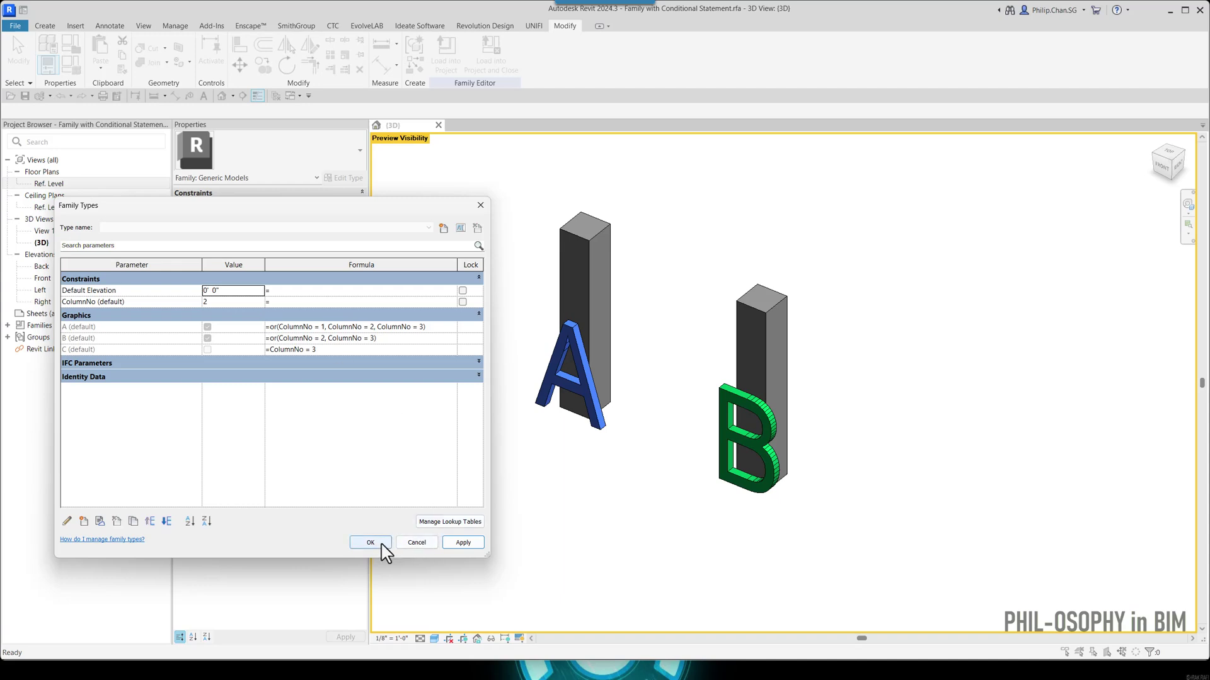
{"action": "left_click", "coordinate": [225, 303]}
{"action": "left_click", "coordinate": [259, 304]}
{"action": "left_click", "coordinate": [260, 305]}
{"action": "left_click", "coordinate": [458, 543]}
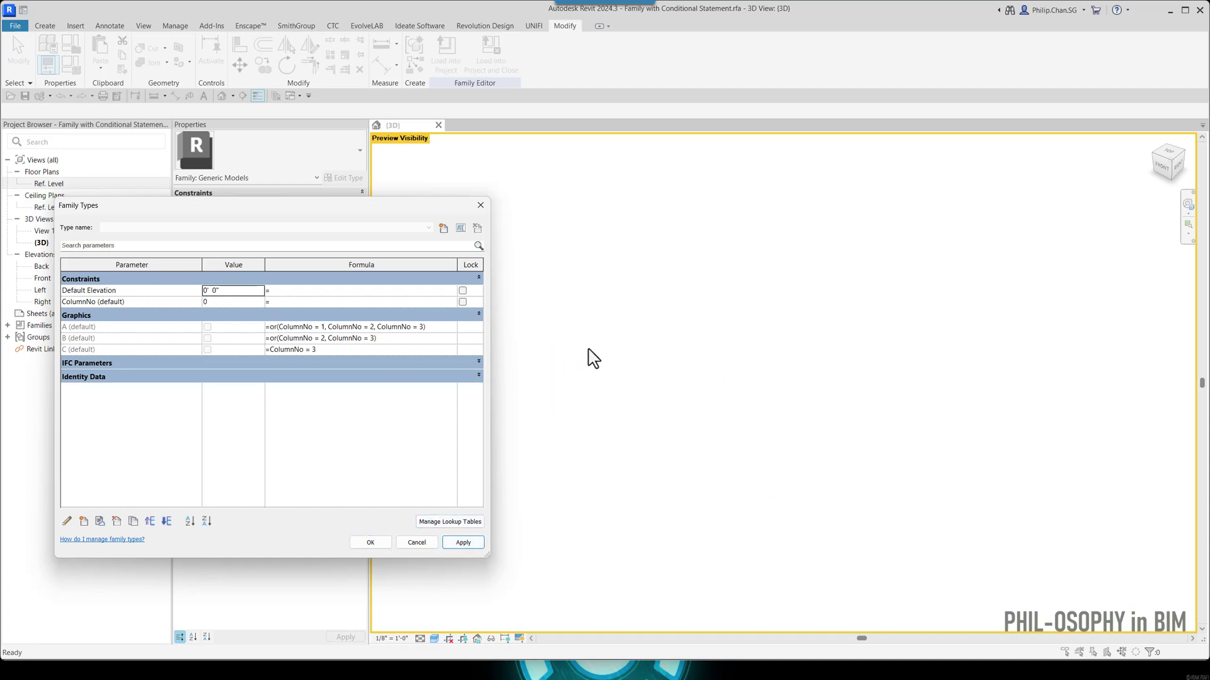
- Test the column visibility by applying ColumnNo values 1, 2 and 3 in turn
{"action": "left_click", "coordinate": [260, 300]}
{"action": "left_click", "coordinate": [458, 544]}
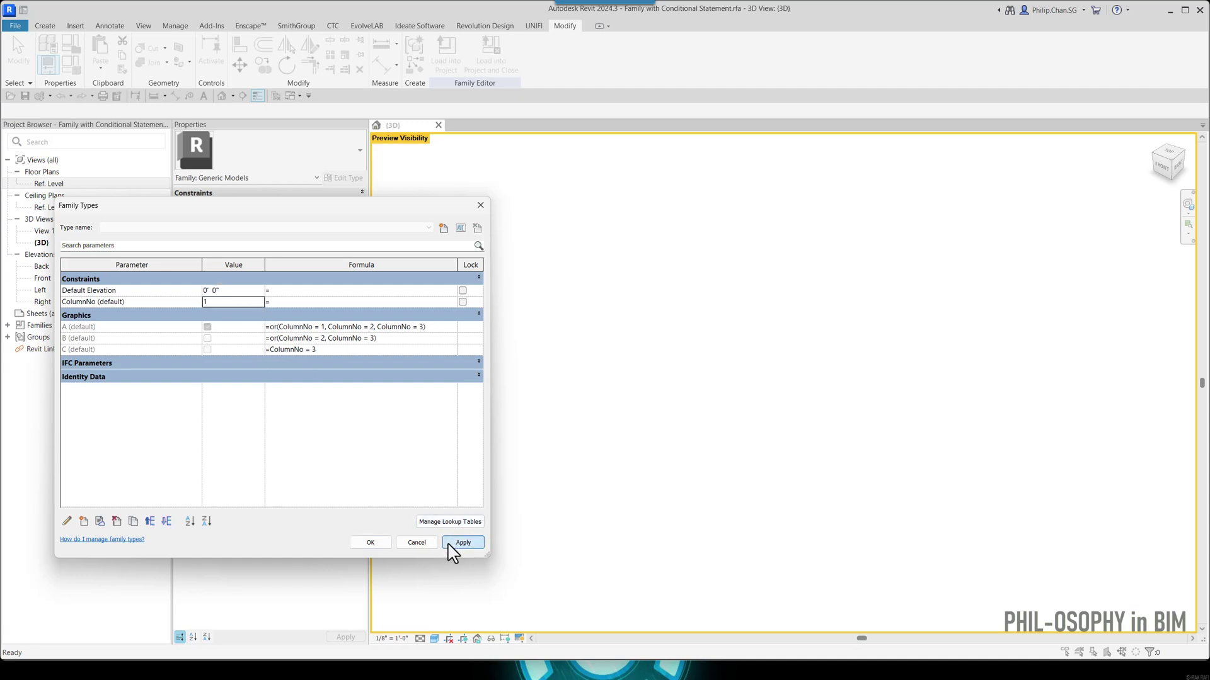
{"action": "left_click", "coordinate": [260, 300]}
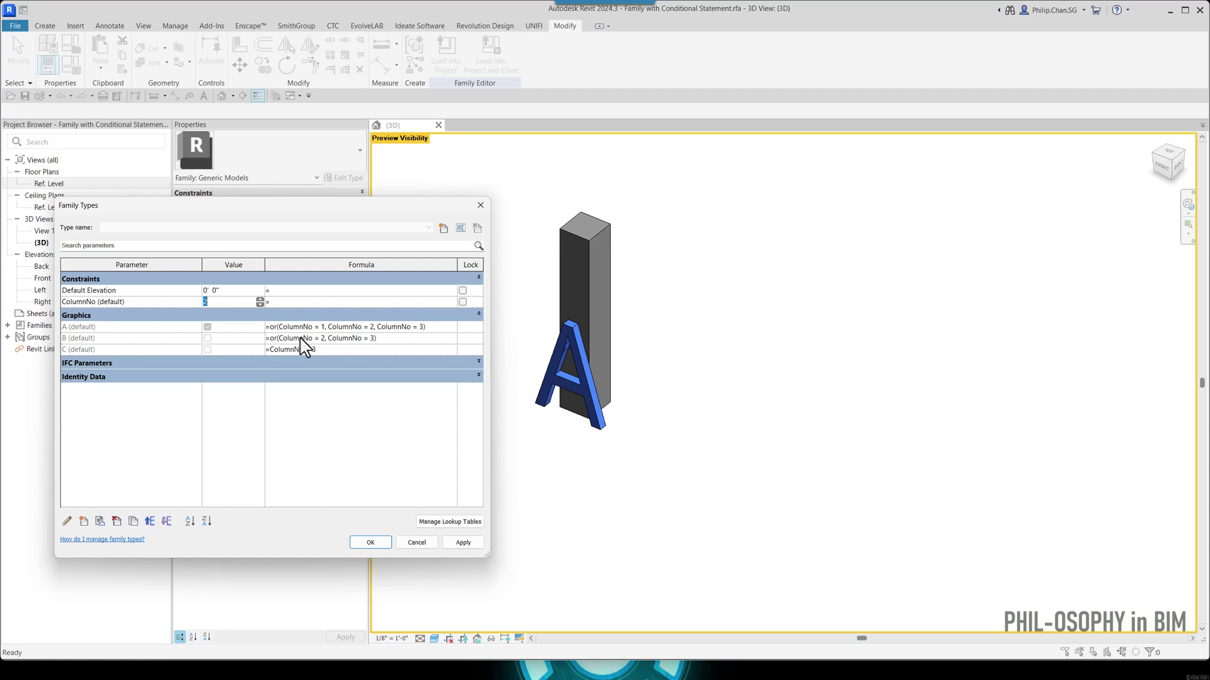
{"action": "left_click", "coordinate": [446, 545]}
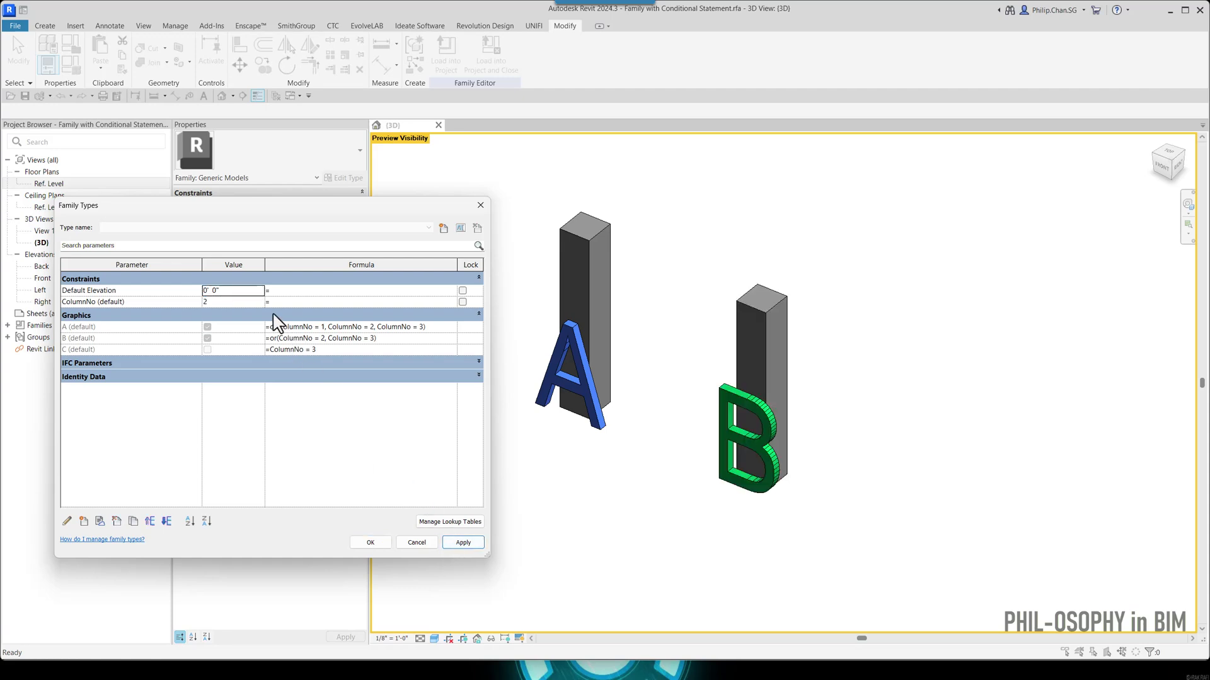
{"action": "left_click", "coordinate": [262, 301]}
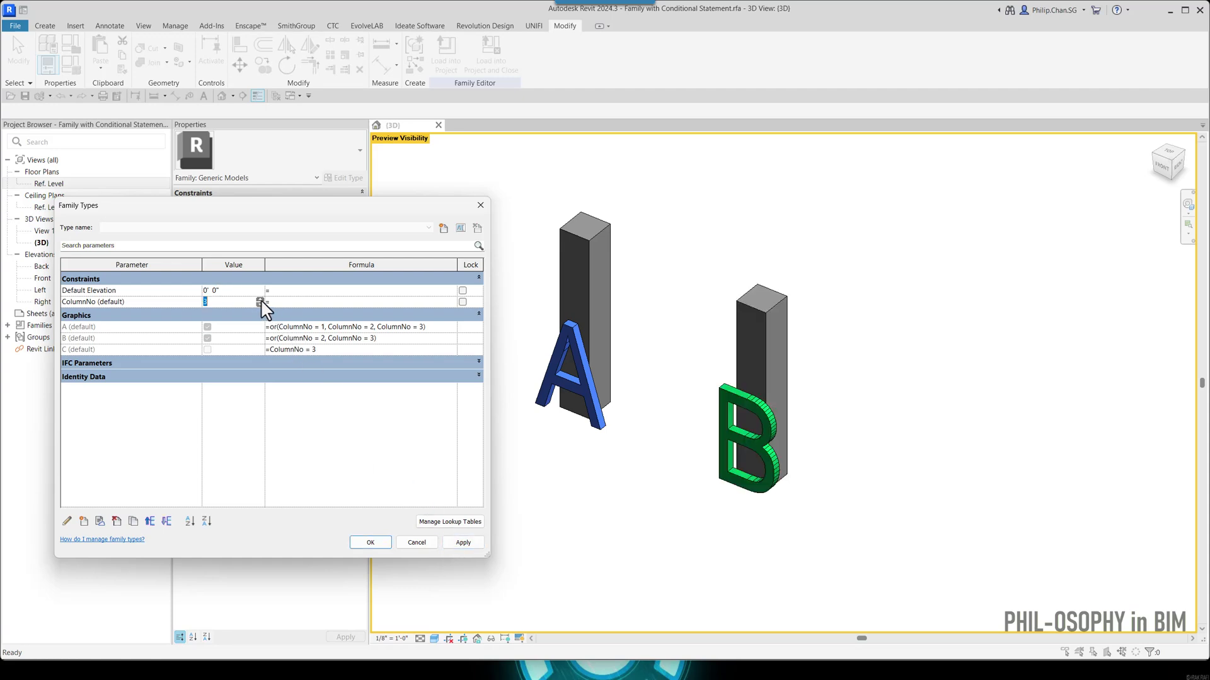
{"action": "left_click", "coordinate": [456, 546]}
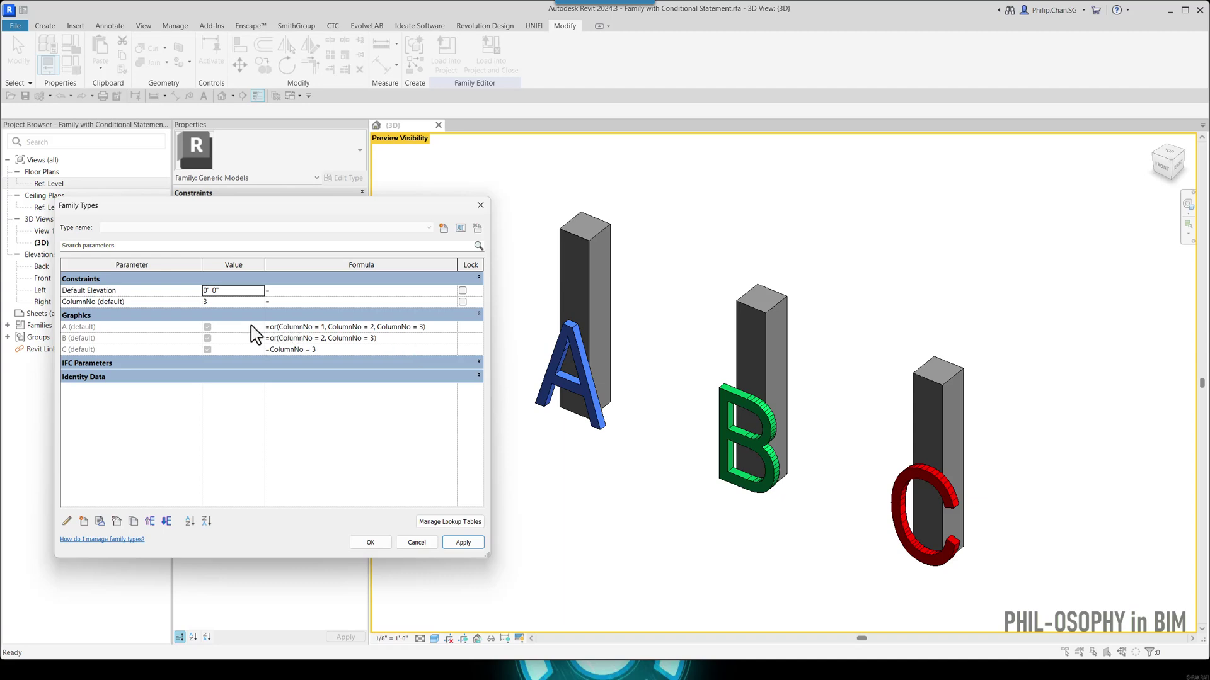
- Test the out-of-range ColumnNo value 4, and return ColumnNo to 2
{"action": "left_click", "coordinate": [257, 303]}
{"action": "left_click", "coordinate": [260, 304]}
{"action": "left_click", "coordinate": [463, 542]}
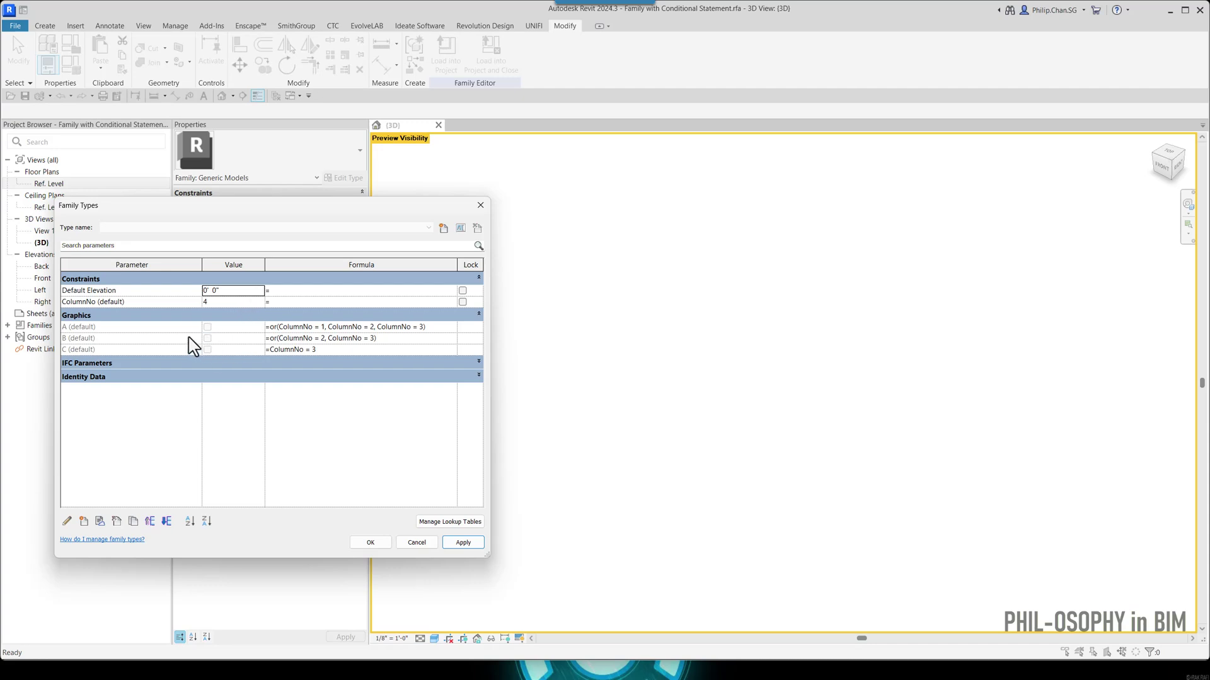
{"action": "left_click", "coordinate": [261, 304]}
{"action": "left_click", "coordinate": [259, 301]}
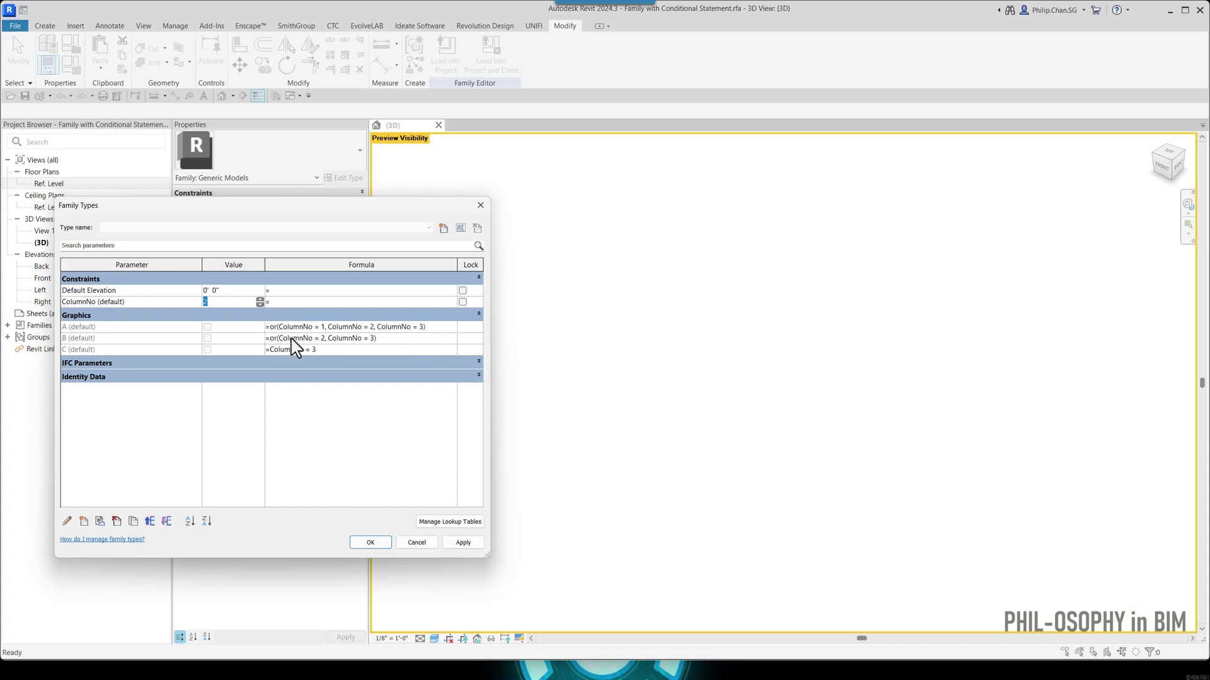
{"action": "left_click", "coordinate": [464, 544]}
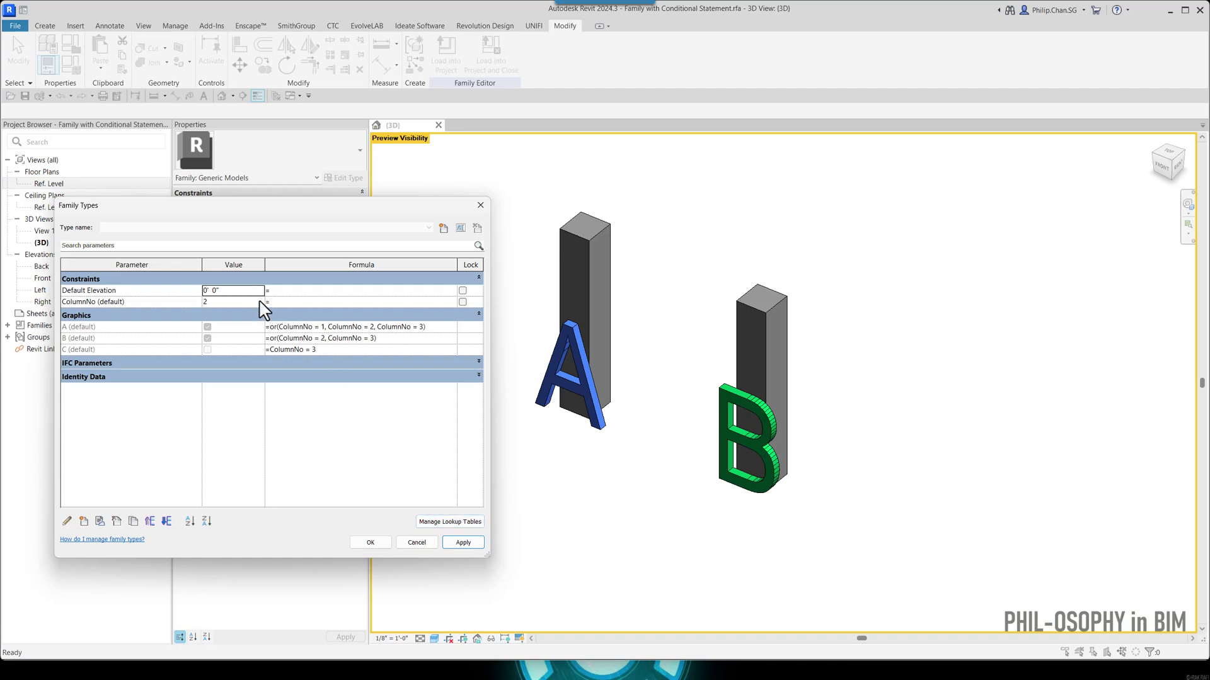
- Test the column visibility again with a ColumnNo value above 3, and with ColumnNo set to 0
{"action": "left_click", "coordinate": [260, 300]}
{"action": "left_click", "coordinate": [260, 301]}
{"action": "left_click", "coordinate": [464, 544]}
{"action": "left_click", "coordinate": [260, 305]}
{"action": "left_click", "coordinate": [260, 305]}
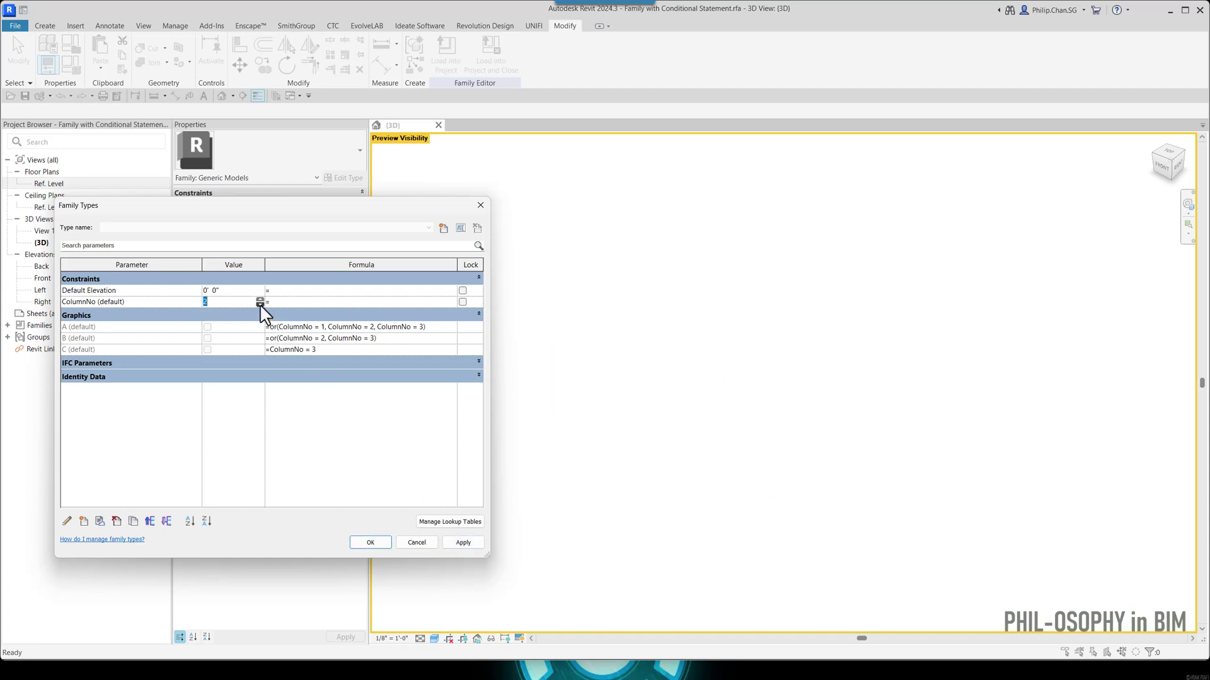
{"action": "left_click", "coordinate": [463, 543]}
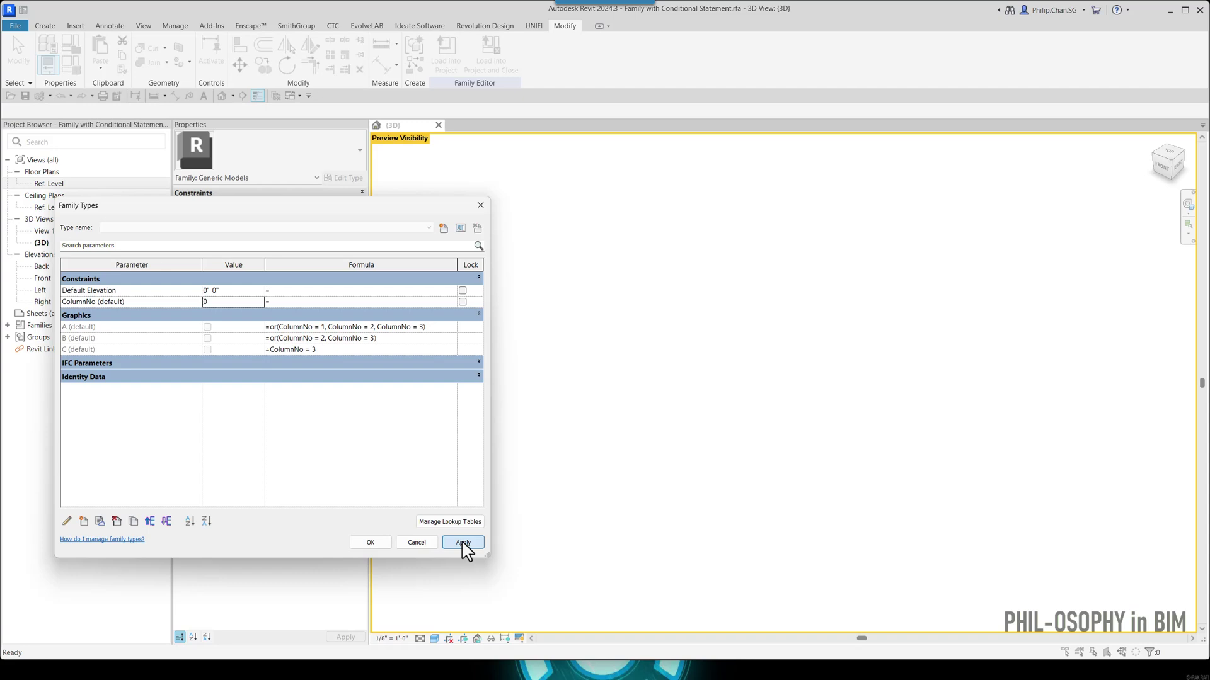
- Apply ColumnNo values 1, 2 and 3 one after another and close the family types, keeping ColumnNo at 3
{"action": "left_click", "coordinate": [259, 298]}
{"action": "left_click", "coordinate": [259, 299]}
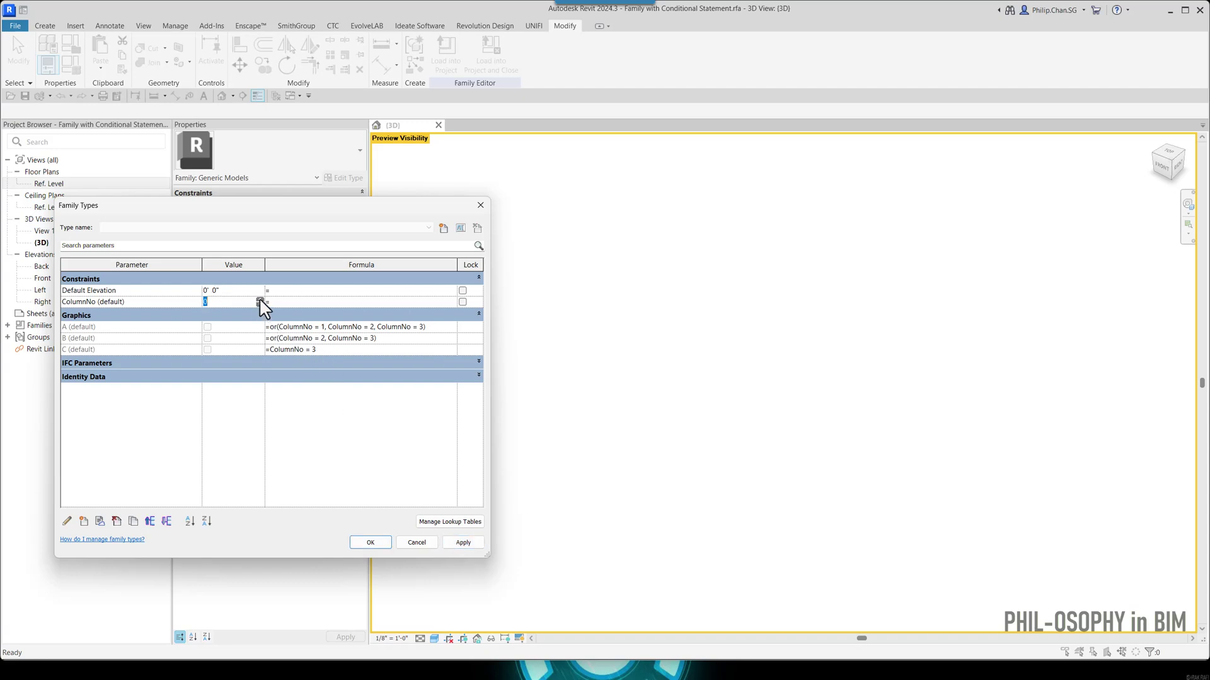
{"action": "left_click", "coordinate": [454, 544]}
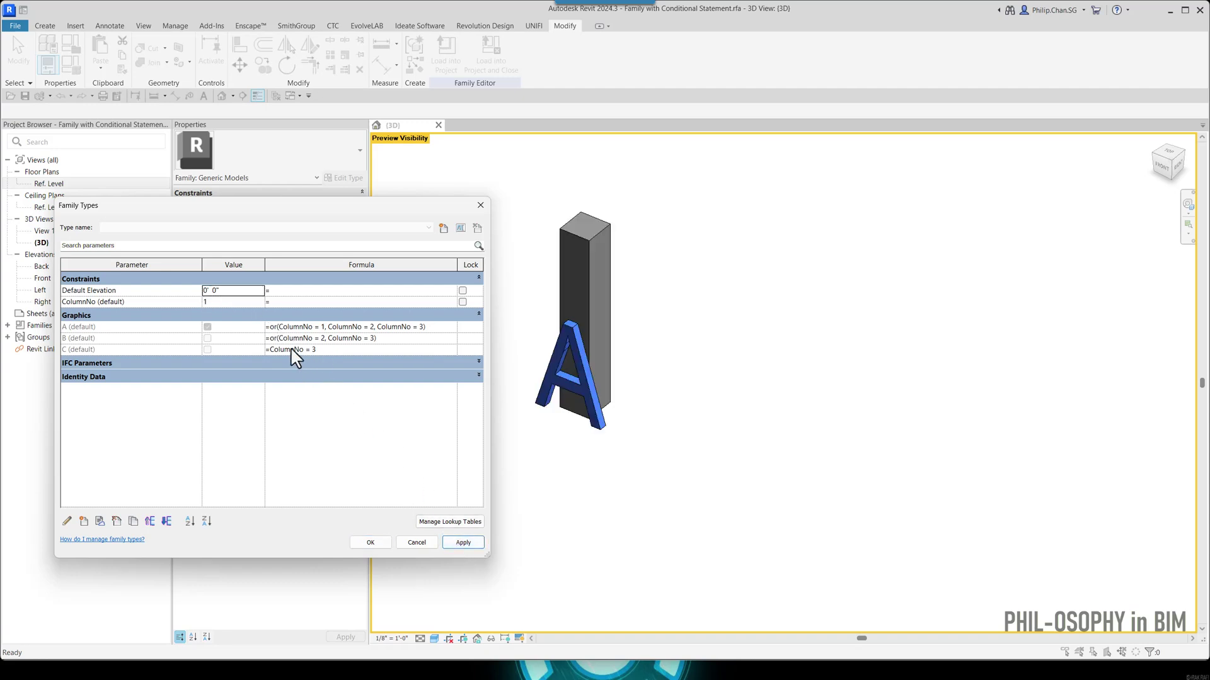
{"action": "left_click", "coordinate": [259, 300]}
{"action": "left_click", "coordinate": [455, 545]}
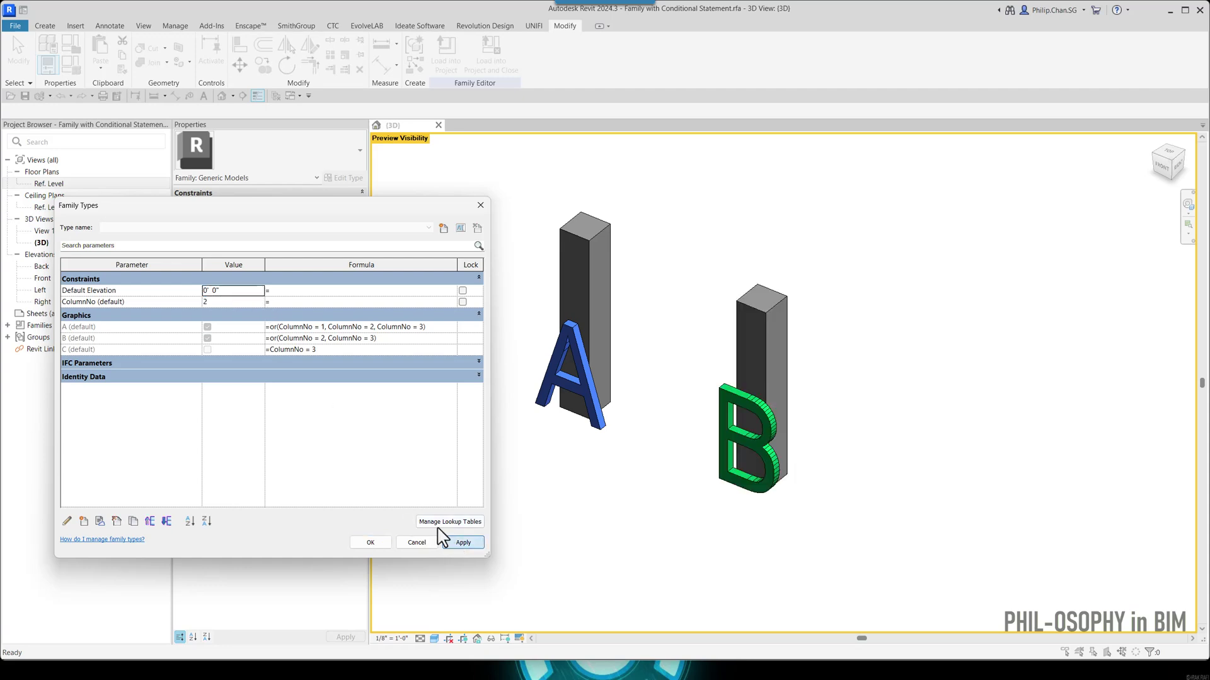
{"action": "left_click", "coordinate": [260, 300]}
{"action": "left_click", "coordinate": [259, 299]}
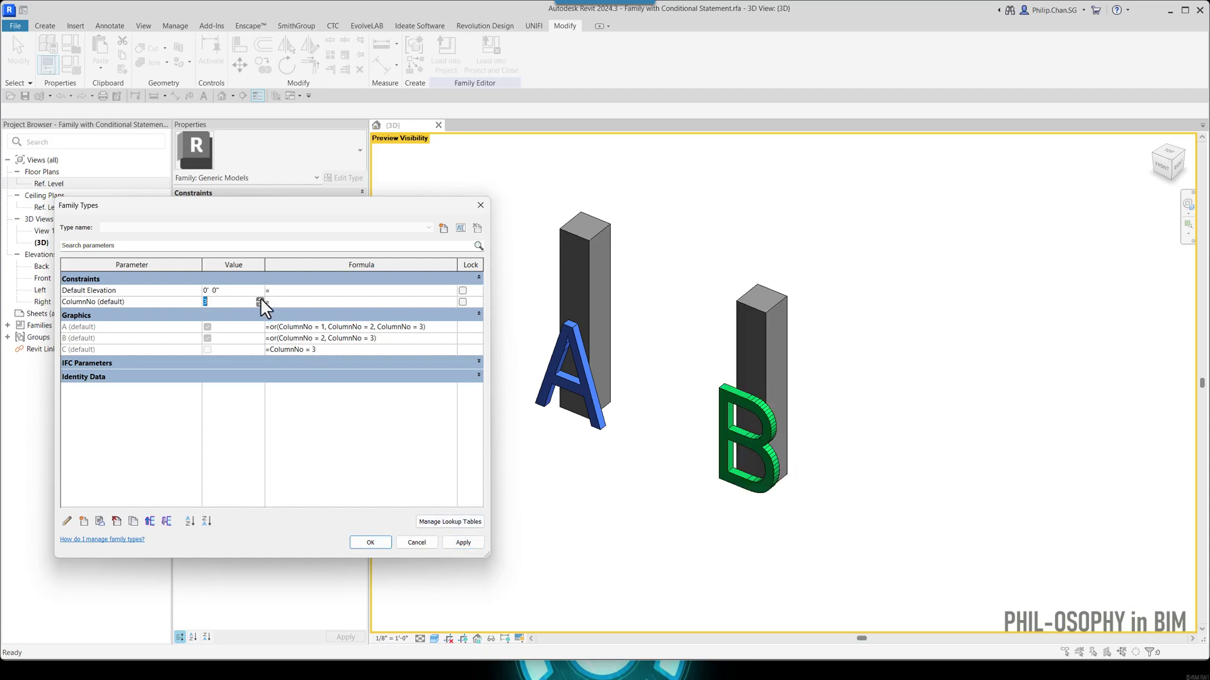
{"action": "left_click", "coordinate": [458, 544]}
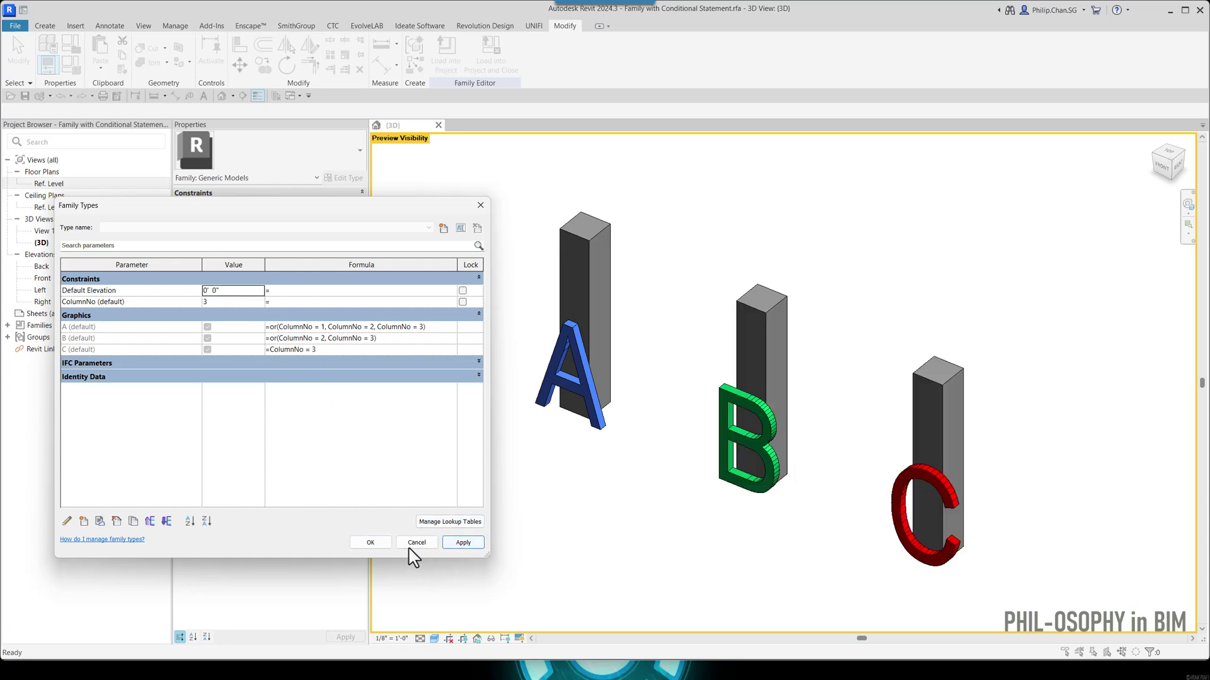
{"action": "left_click", "coordinate": [377, 544]}
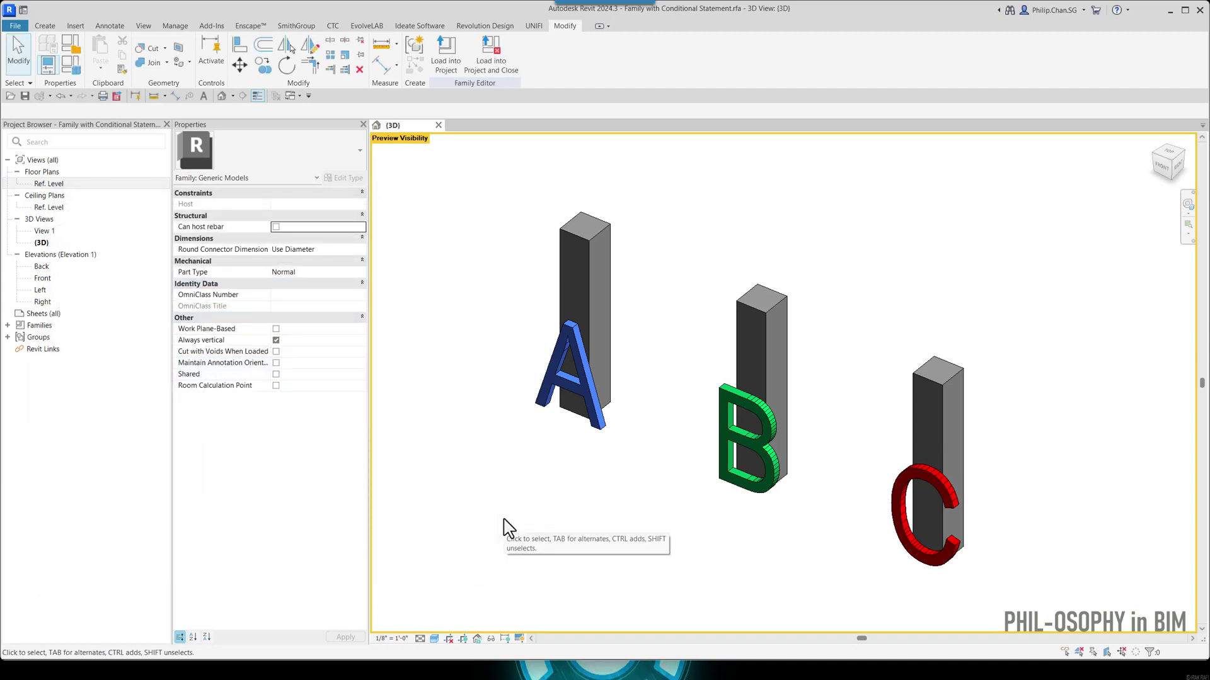